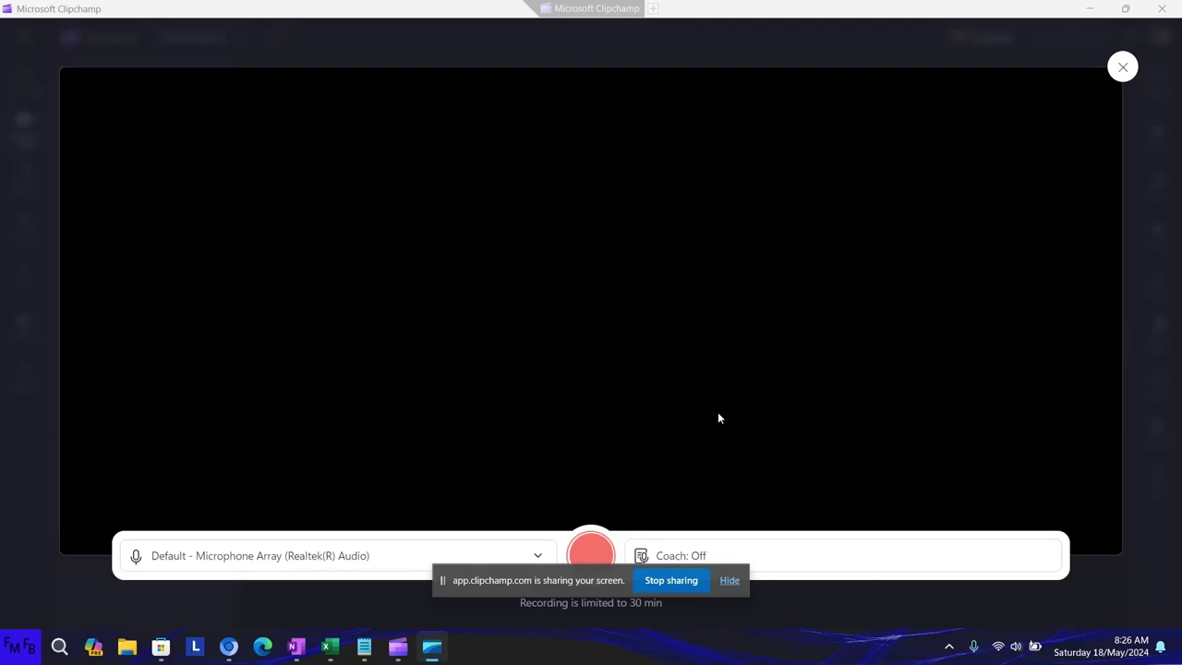
Type the intro 'In this video, I will show you how to fix the most common errors in Excel.' with its Spanish translation.
{"action": "key", "text": "alt+Tab"}
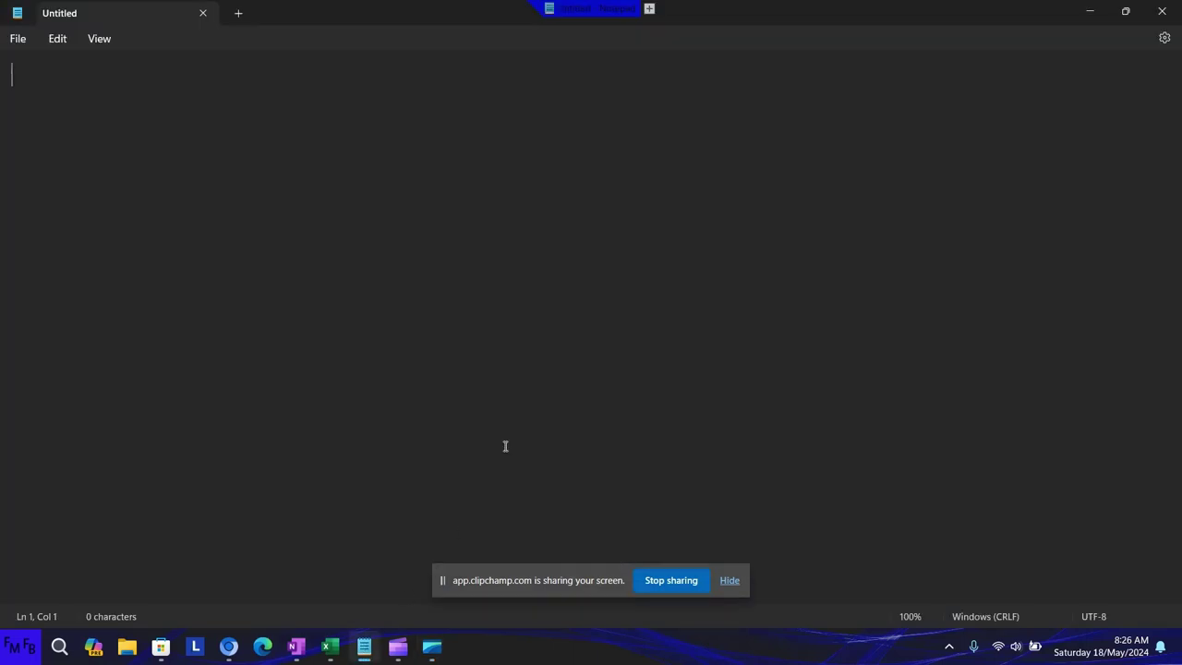
{"action": "type", "text": "In thi"}
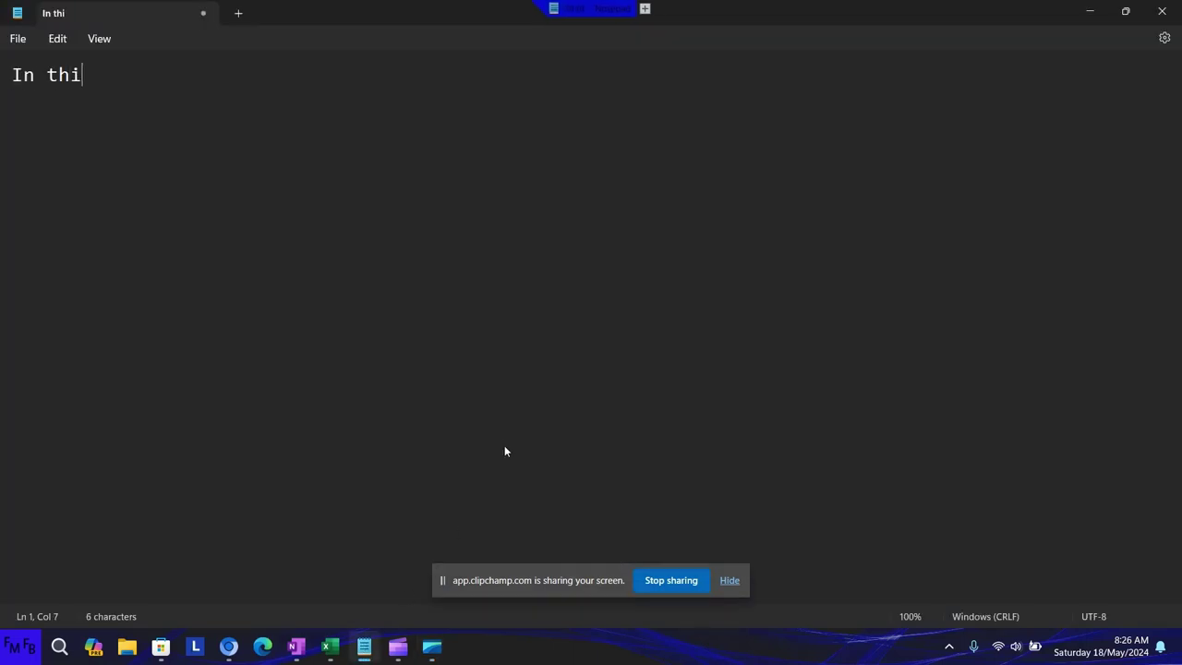
{"action": "type", "text": "s video, I"}
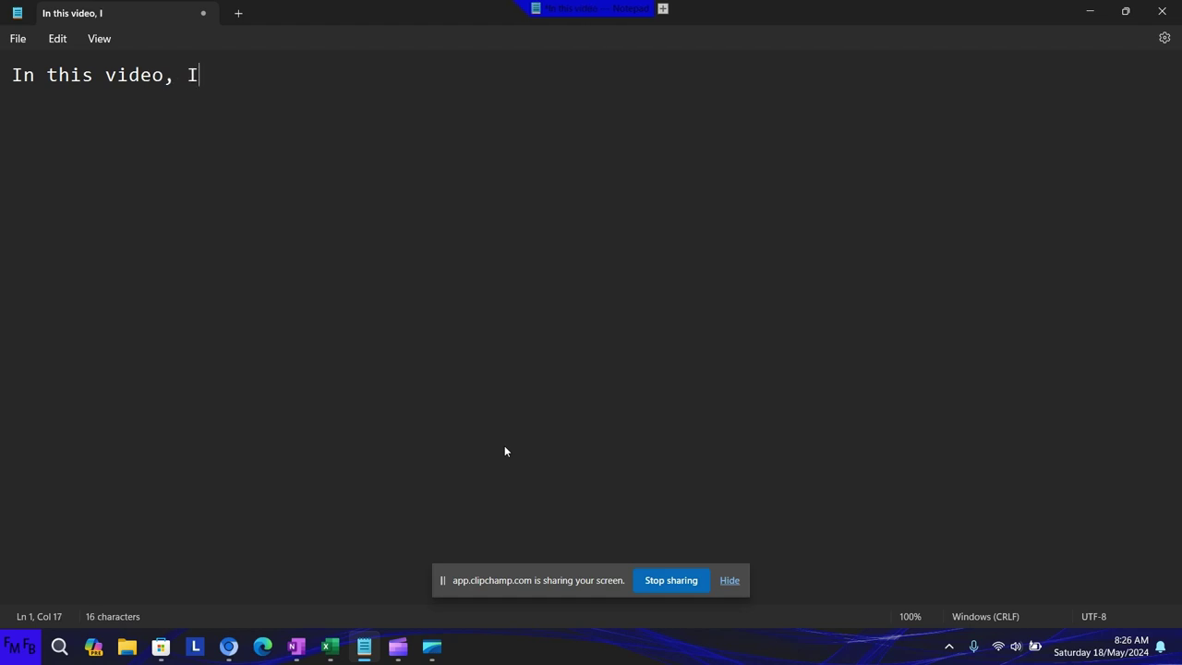
{"action": "type", "text": " will show "}
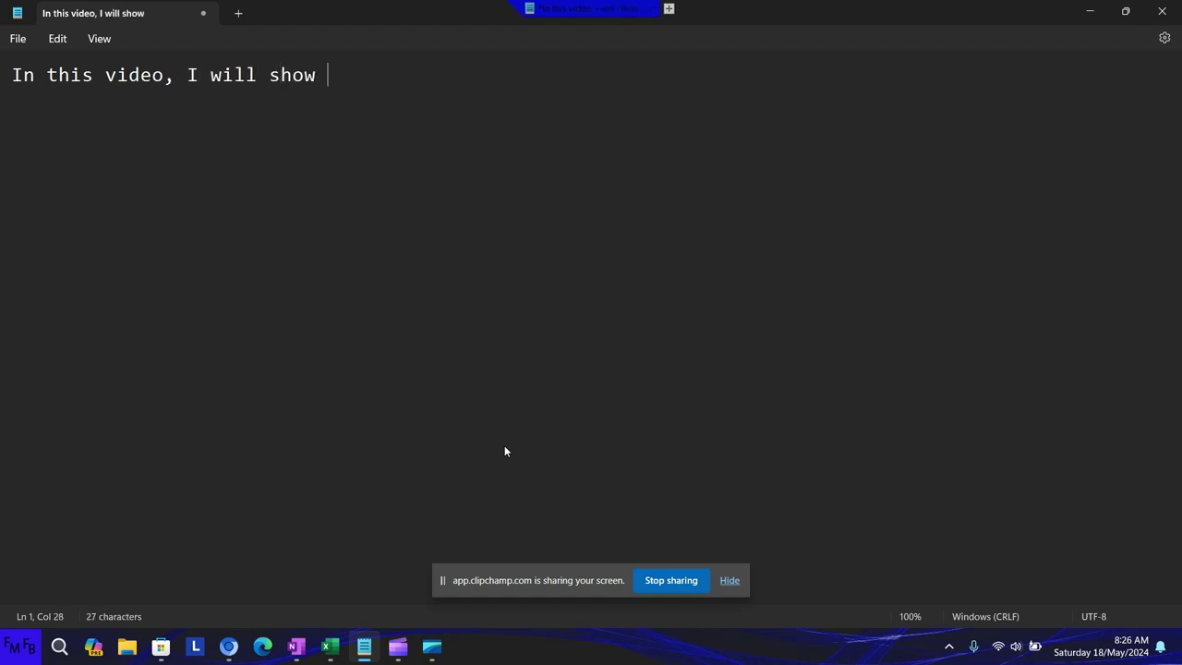
{"action": "type", "text": "you how to "}
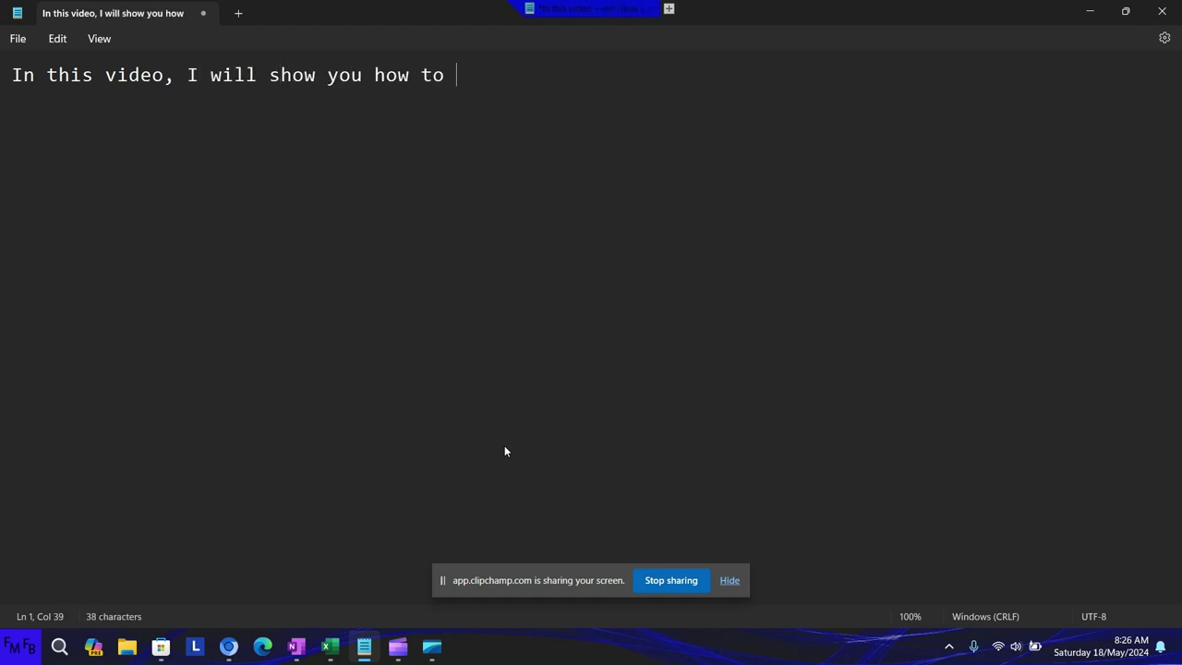
{"action": "type", "text": "fix the mos"}
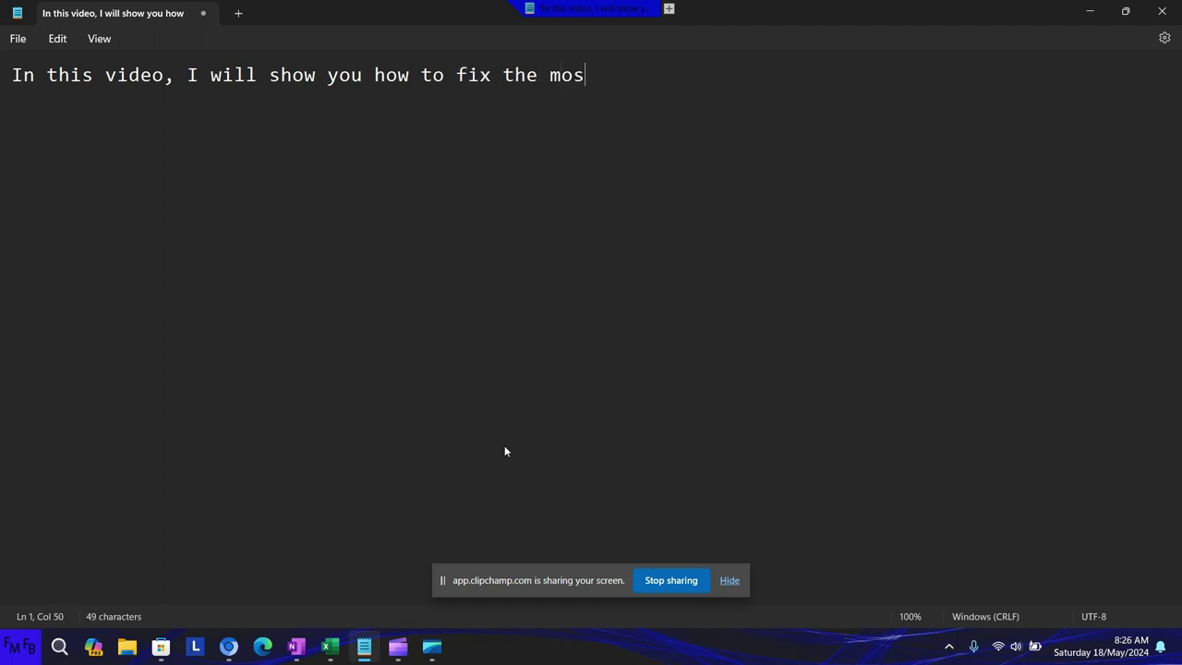
{"action": "type", "text": "t common"}
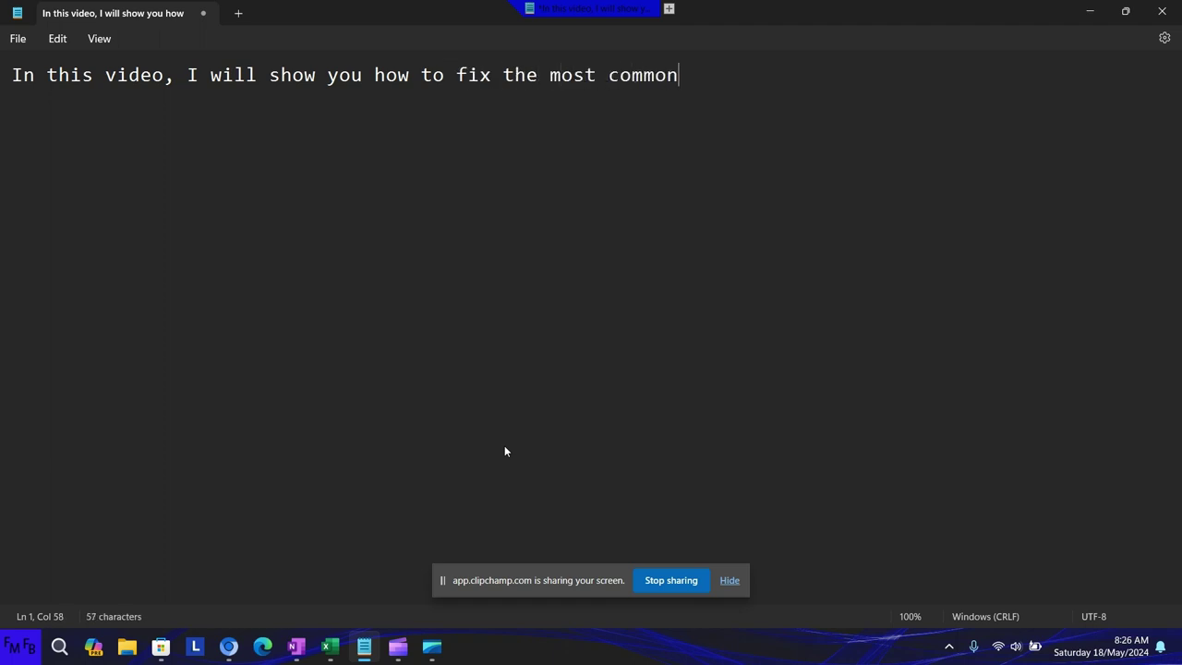
{"action": "type", "text": " errors in "}
{"action": "type", "text": "Excel"}
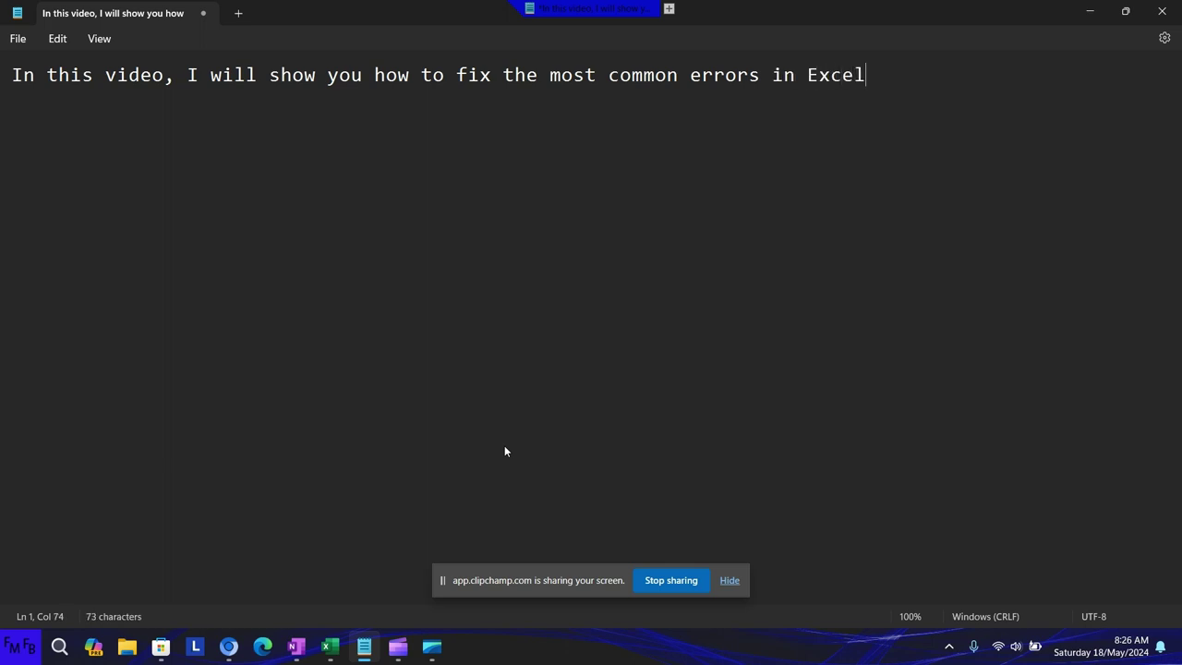
{"action": "type", "text": "./En es"}
{"action": "type", "text": "te video, "}
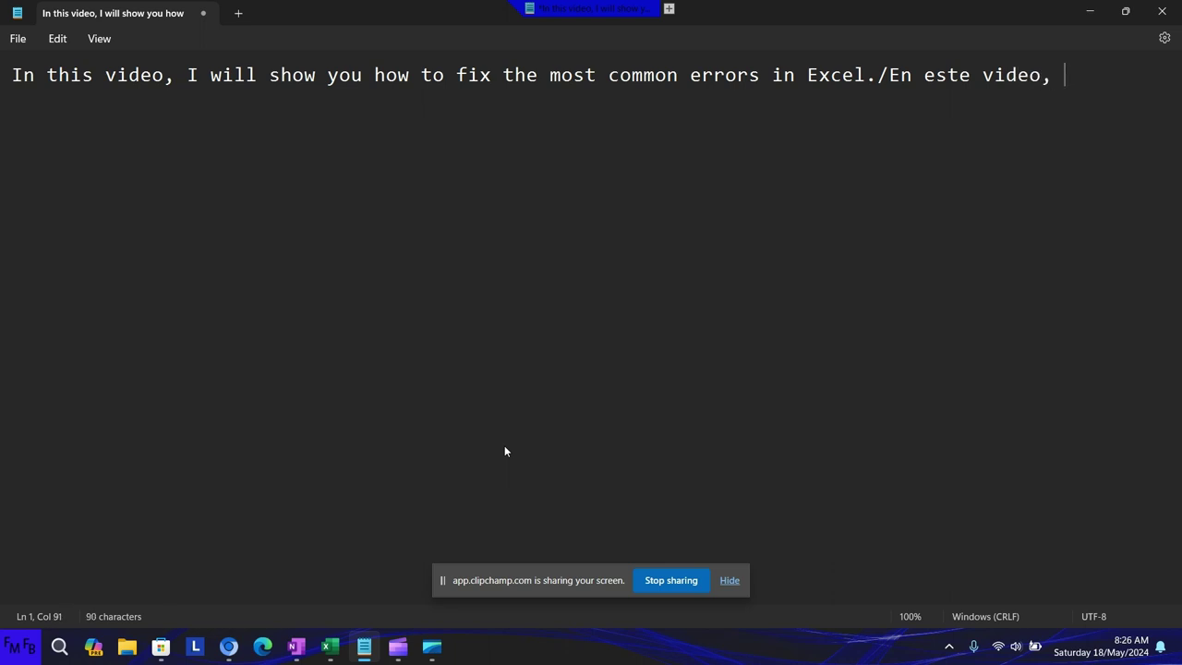
{"action": "type", "text": "yo les mostr"}
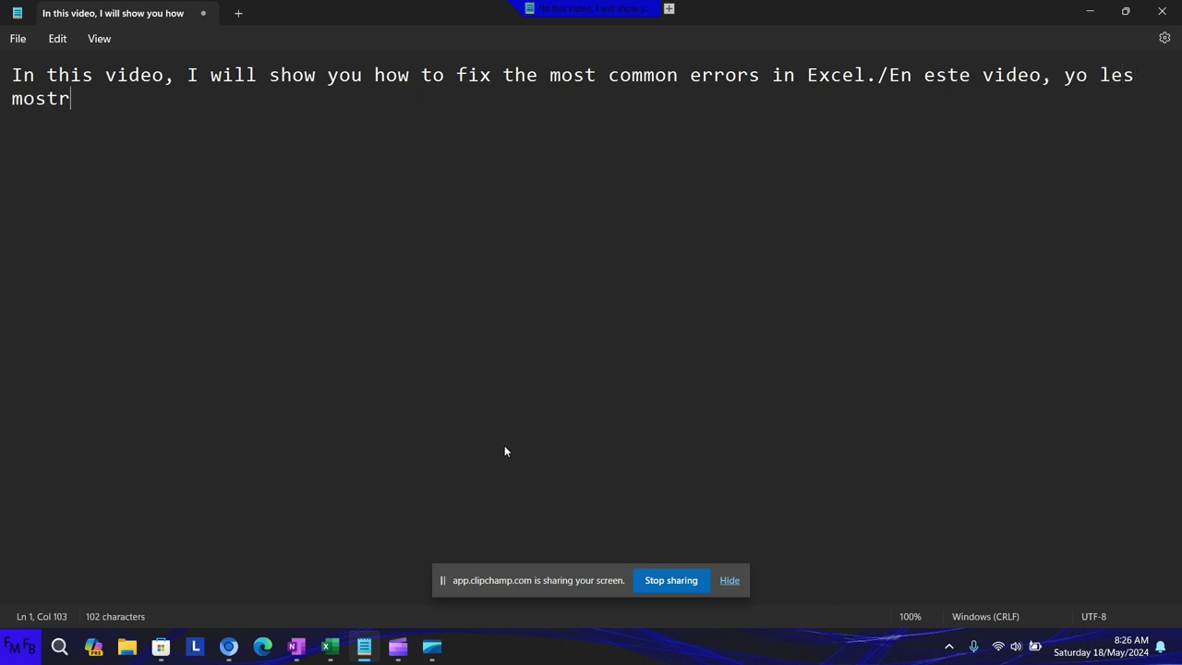
{"action": "type", "text": "aré "}
{"action": "type", "text": "como a"}
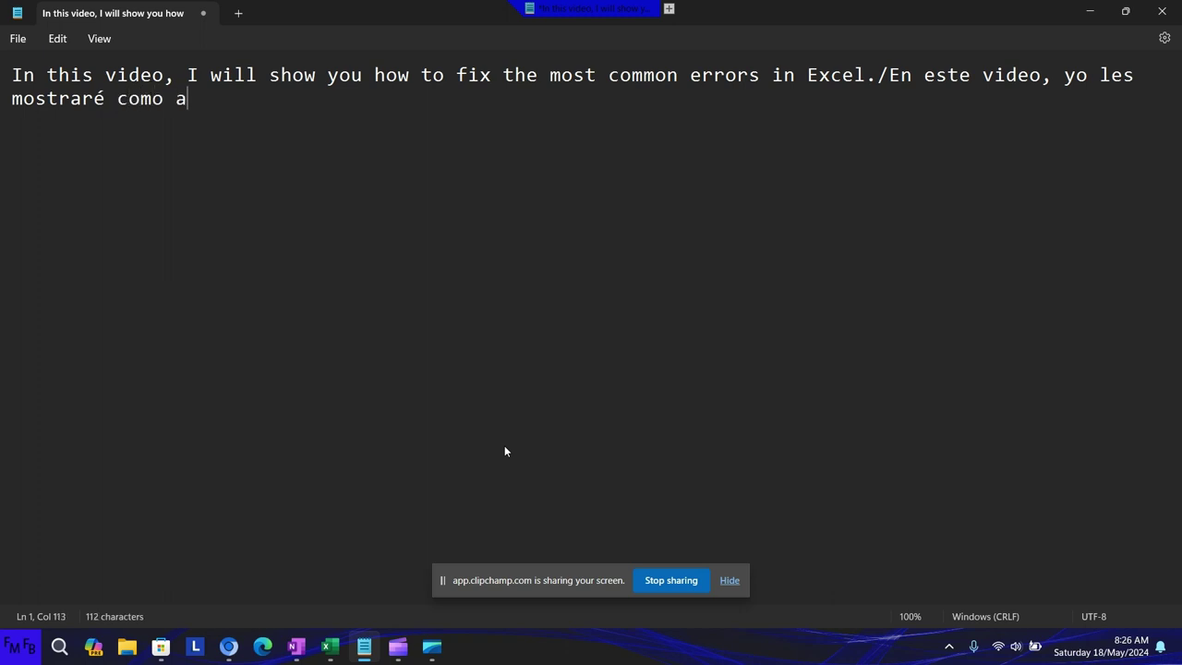
{"action": "type", "text": "rreglar lo"}
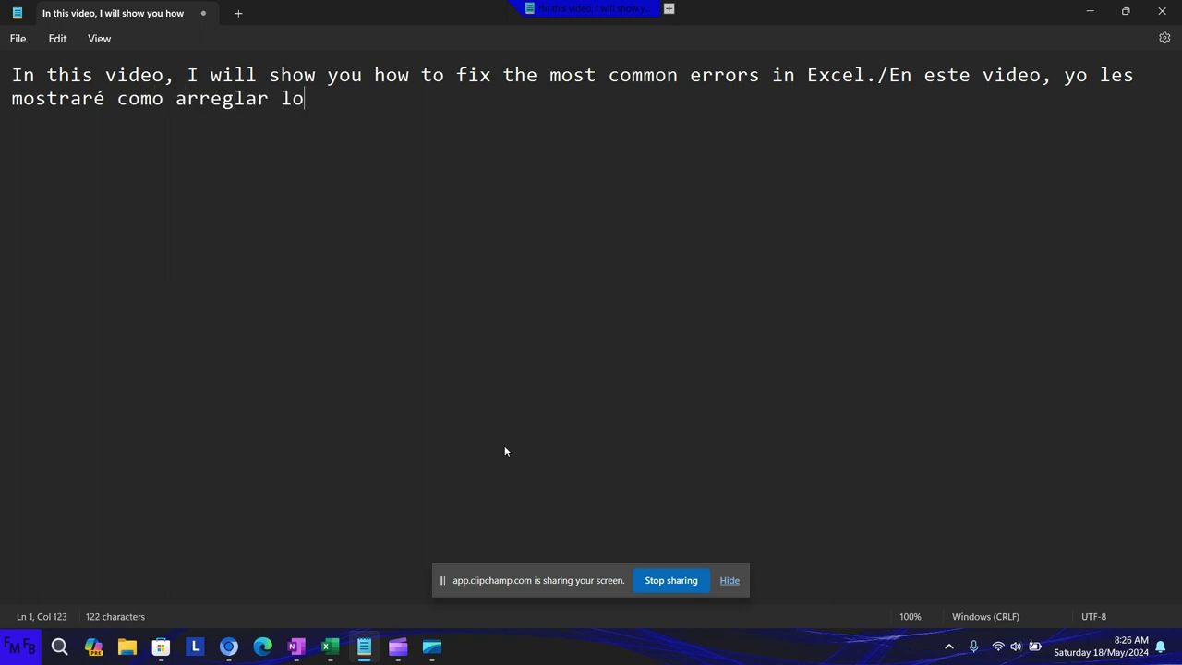
{"action": "type", "text": "s errores "}
{"action": "type", "text": "más "}
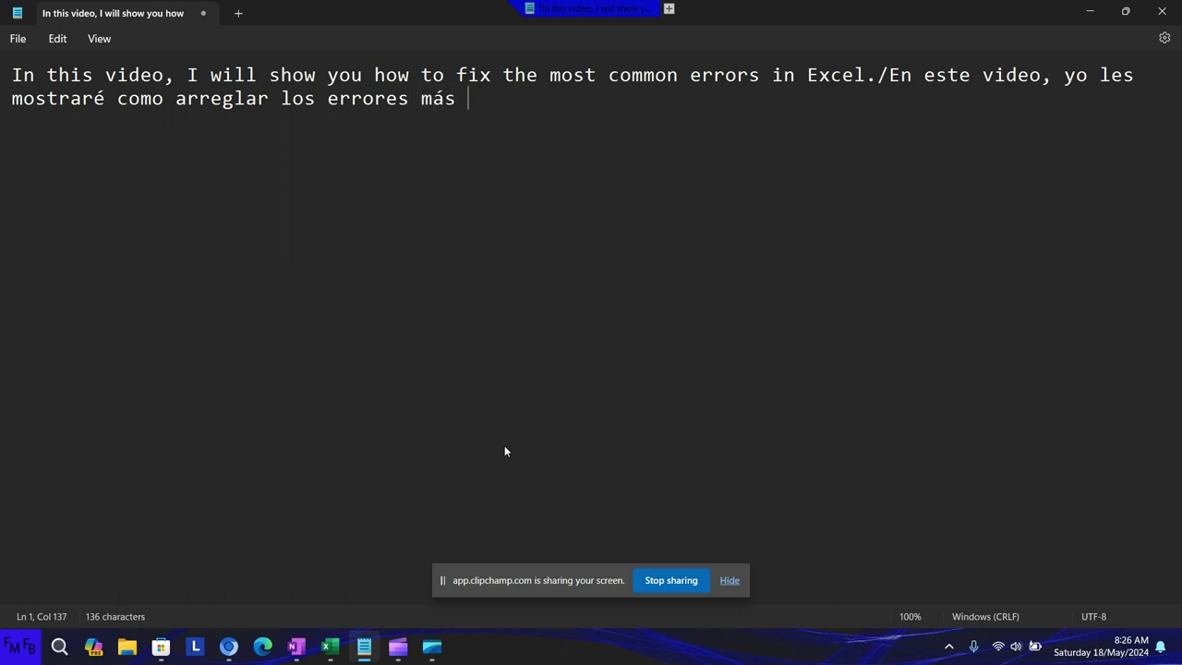
{"action": "type", "text": "comunes en"}
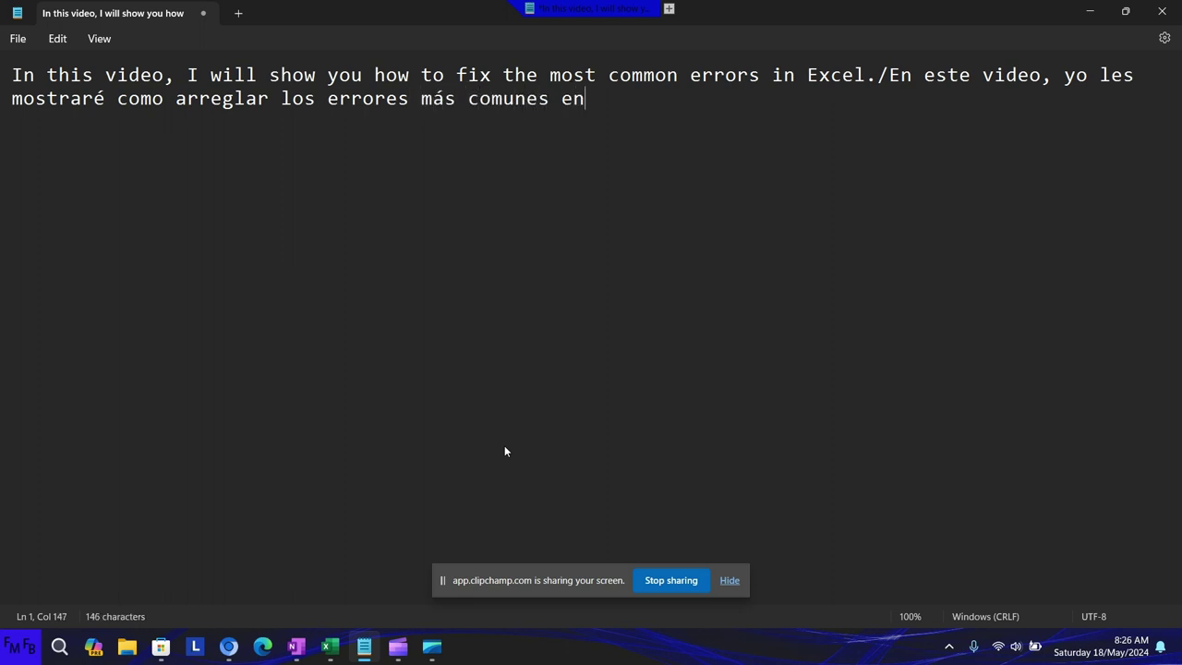
{"action": "type", "text": " Excel"}
{"action": "type", "text": "."}
{"action": "key", "text": "Return"}
Show F2's =sumx(B2:B4) formula behind the #NAME? error in Excel, then return to Notepad.
{"action": "key", "text": "alt+Tab"}
{"action": "key", "text": "alt+Tab"}
{"action": "key", "text": "alt+Tab"}
{"action": "key", "text": "alt+Tab"}
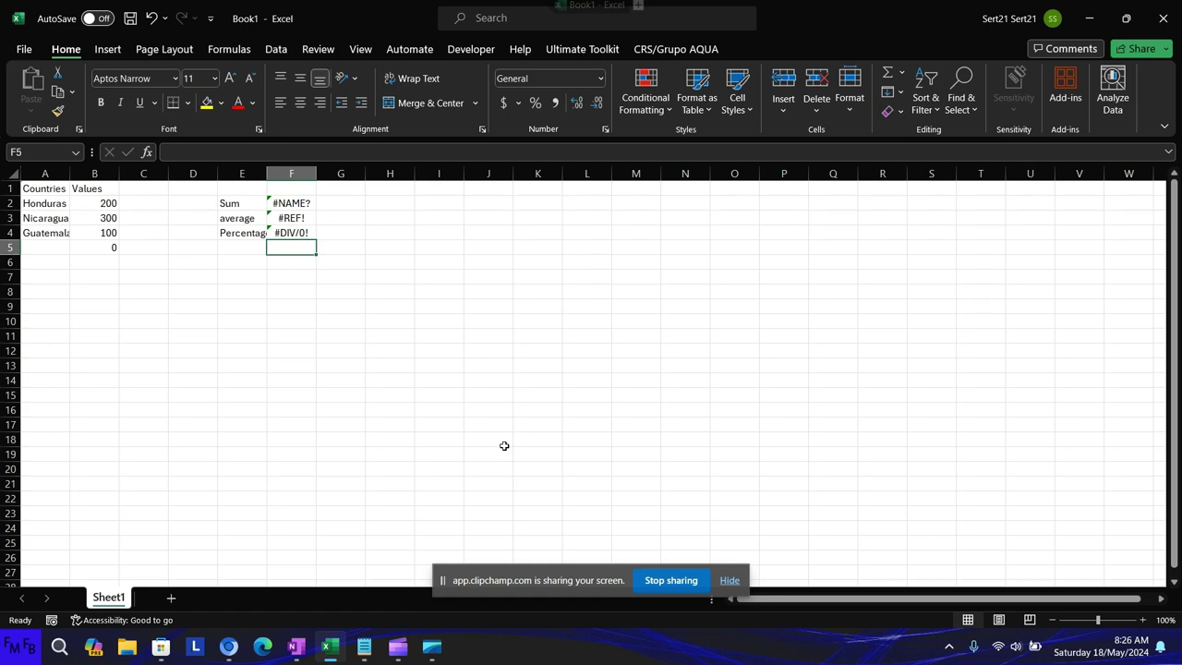
{"action": "key", "text": "Up"}
{"action": "key", "text": "Up"}
{"action": "key", "text": "Up"}
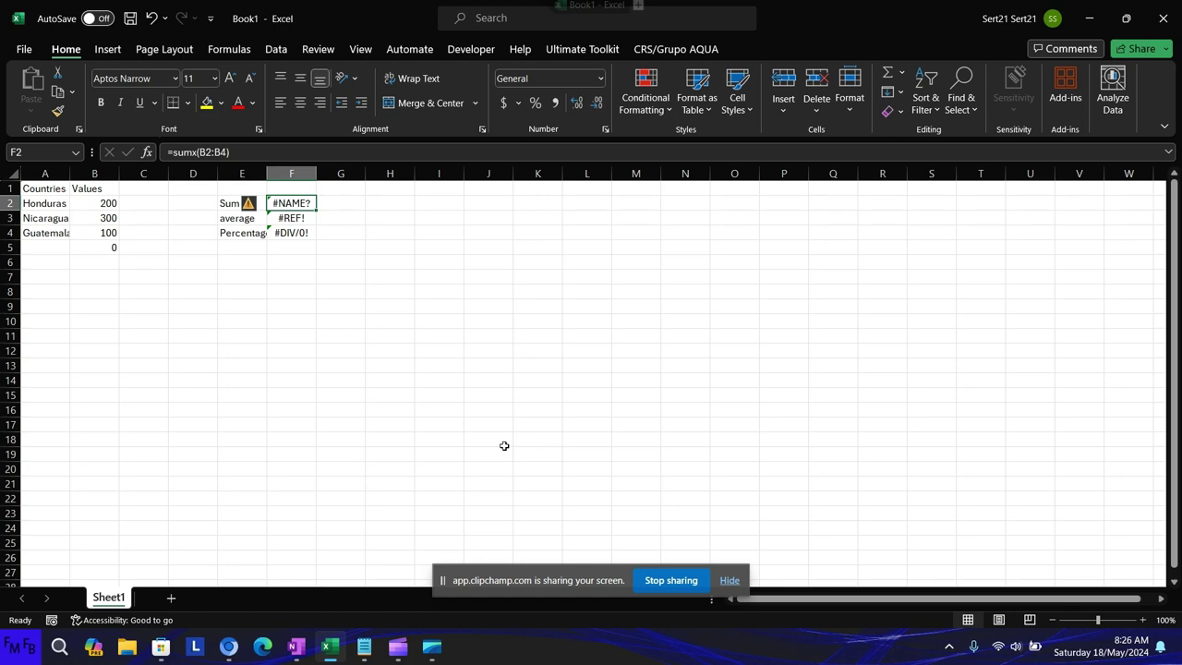
{"action": "key", "text": "alt+Tab"}
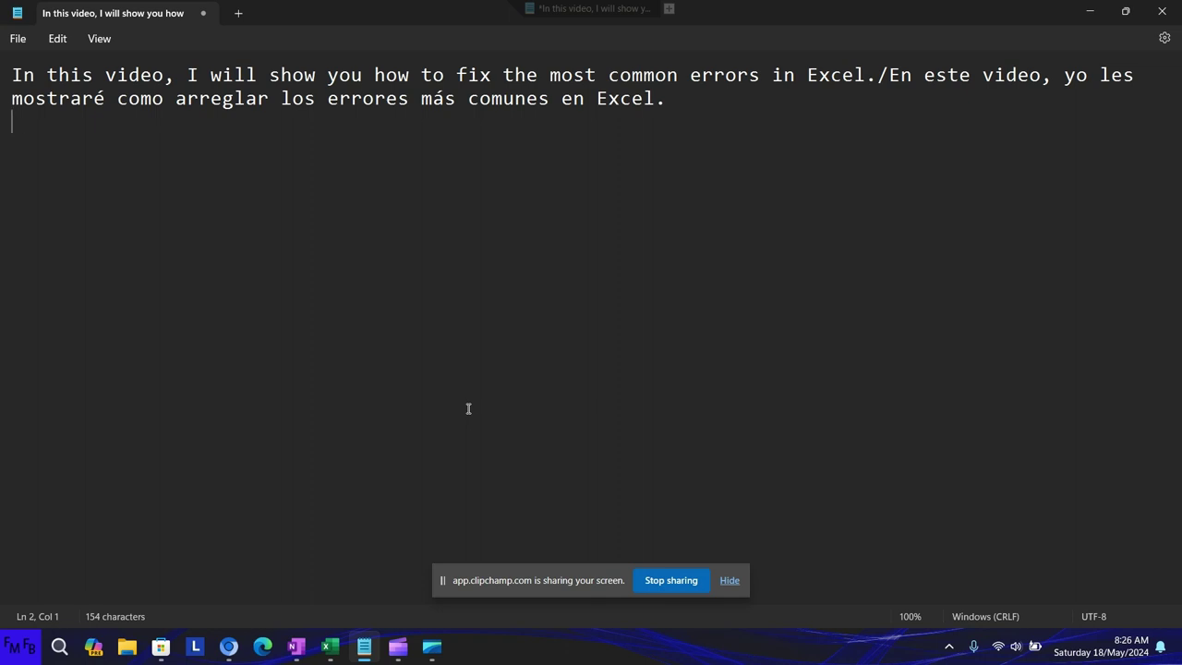
Type the English line saying the Name error generally happens from a typo in the formula name.
{"action": "type", "text": "The Firs"}
{"action": "type", "text": "t error "}
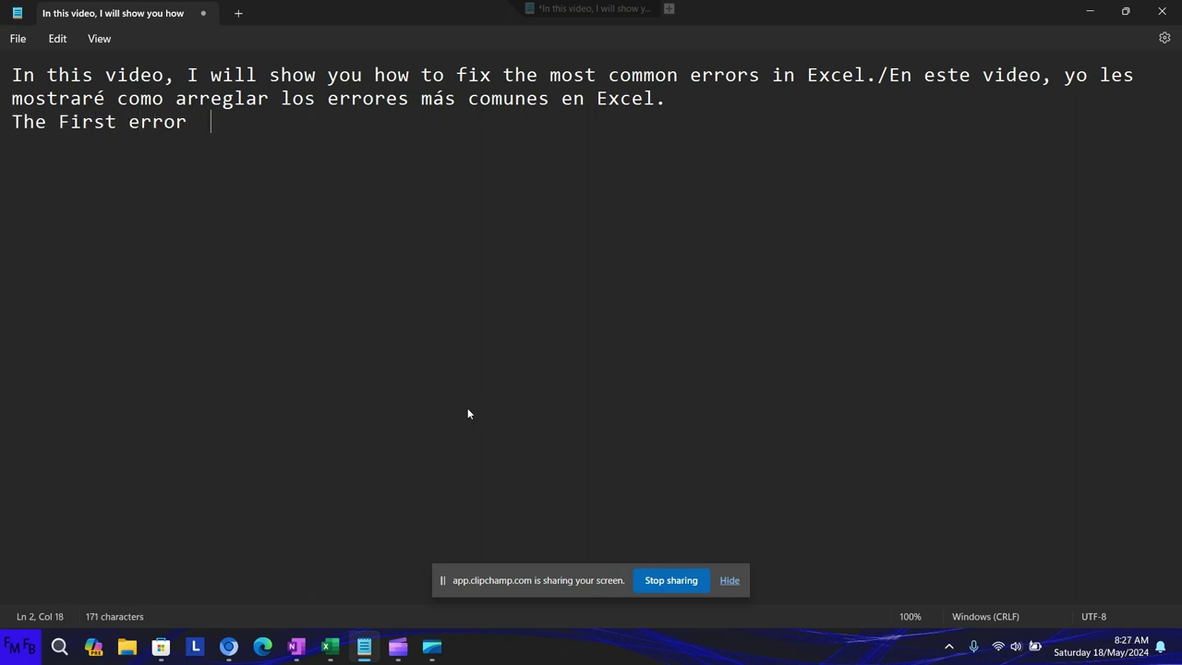
{"action": "type", "text": "is "}
{"action": "type", "text": "the Nme e"}
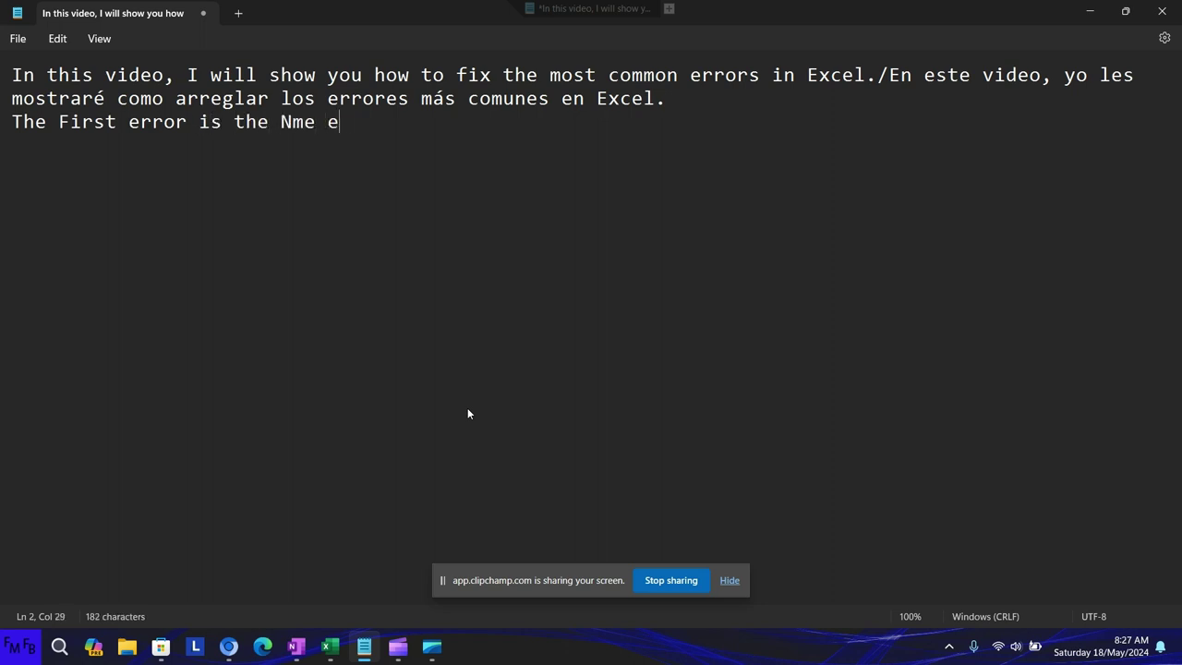
{"action": "type", "text": "rror,"}
{"action": "type", "text": " which "}
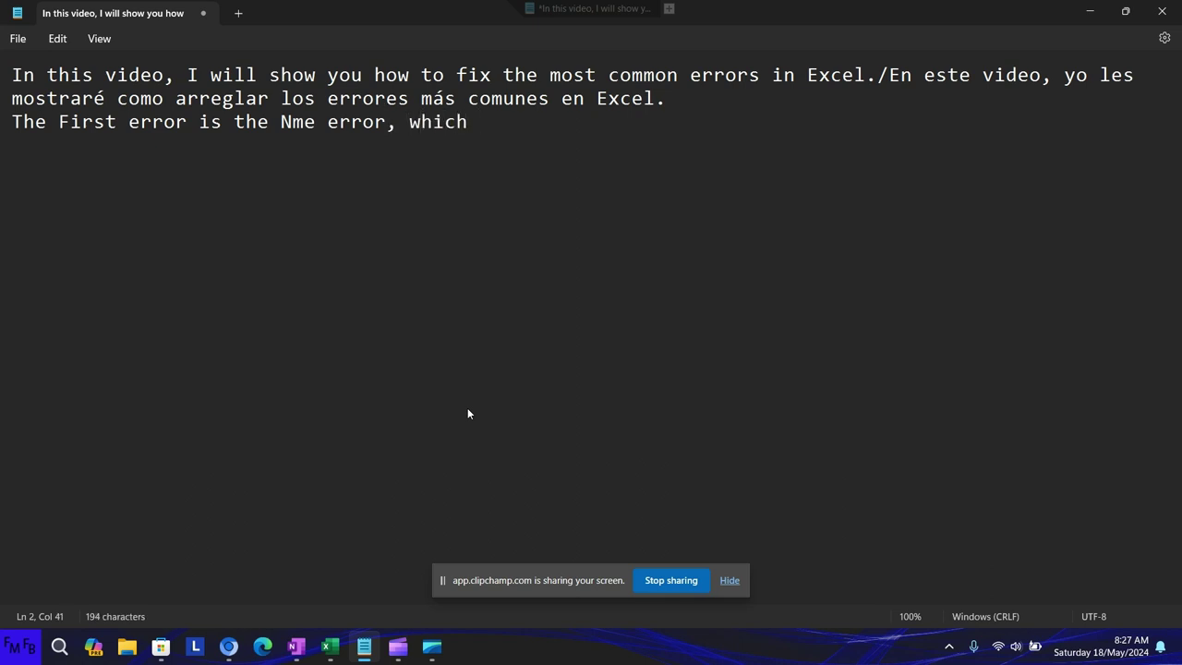
{"action": "type", "text": "generall"}
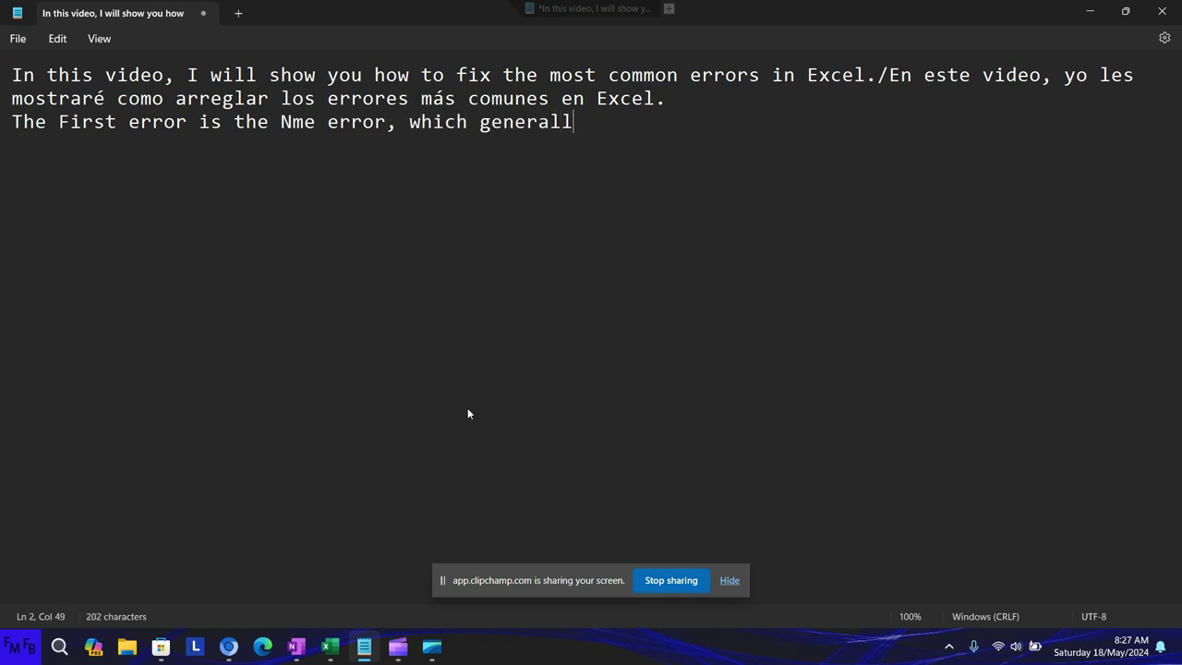
{"action": "type", "text": "y happe"}
{"action": "type", "text": "ns when "}
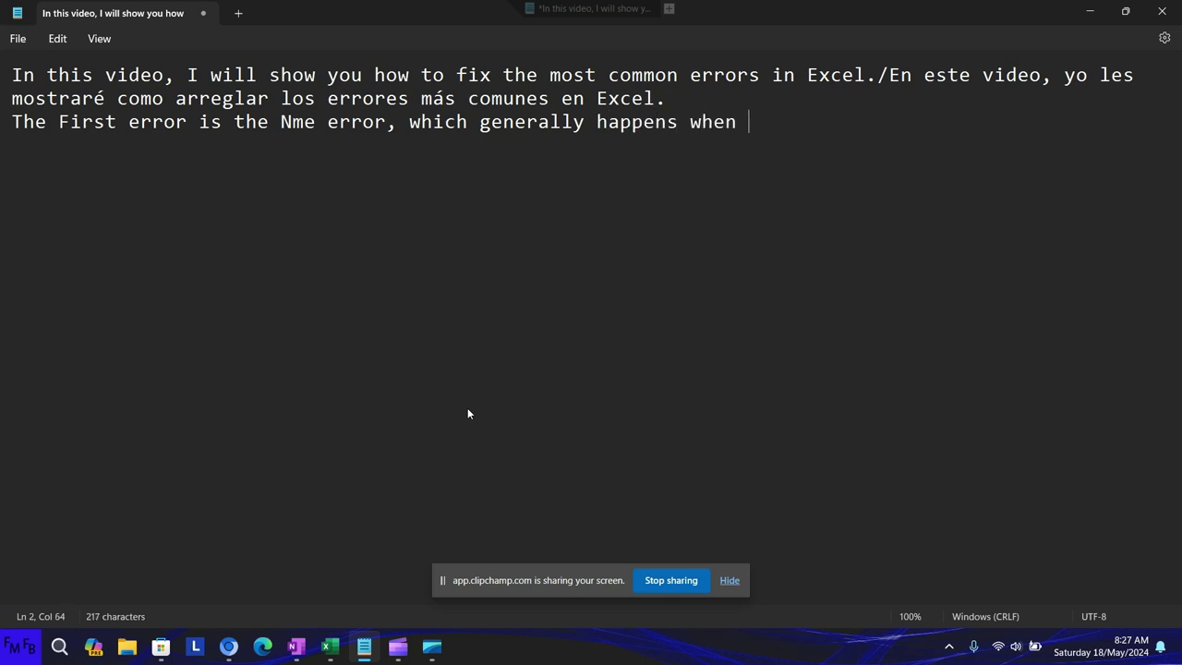
{"action": "type", "text": "there is"}
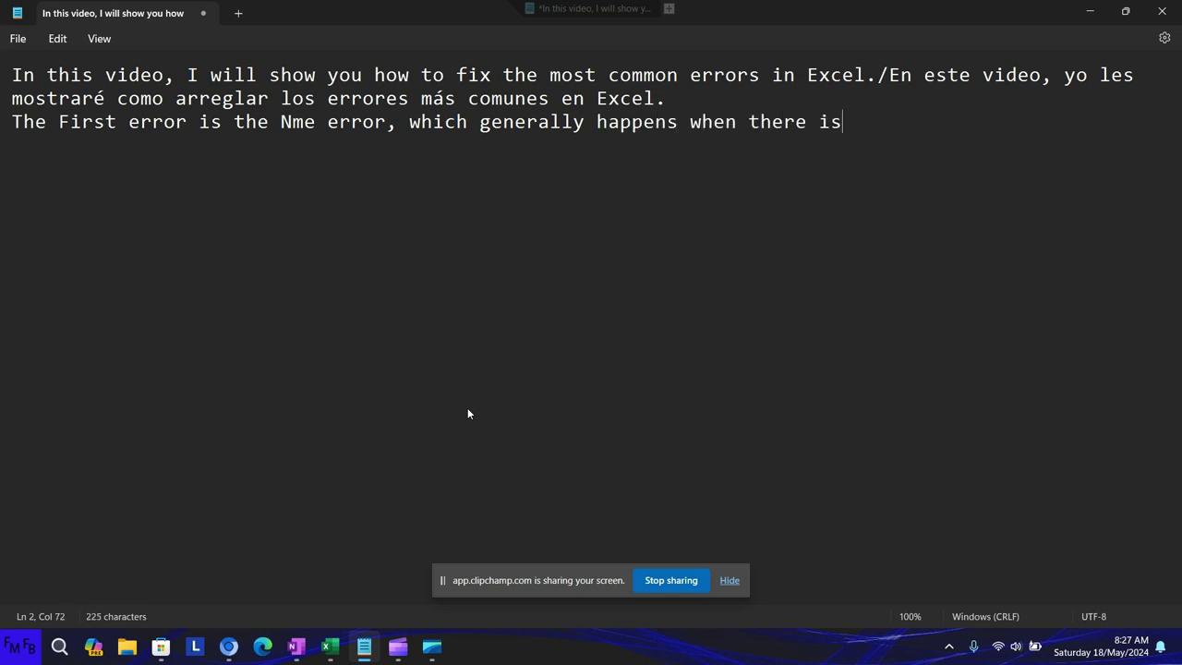
{"action": "type", "text": " a ti"}
{"action": "type", "text": "po in "}
{"action": "type", "text": "th"}
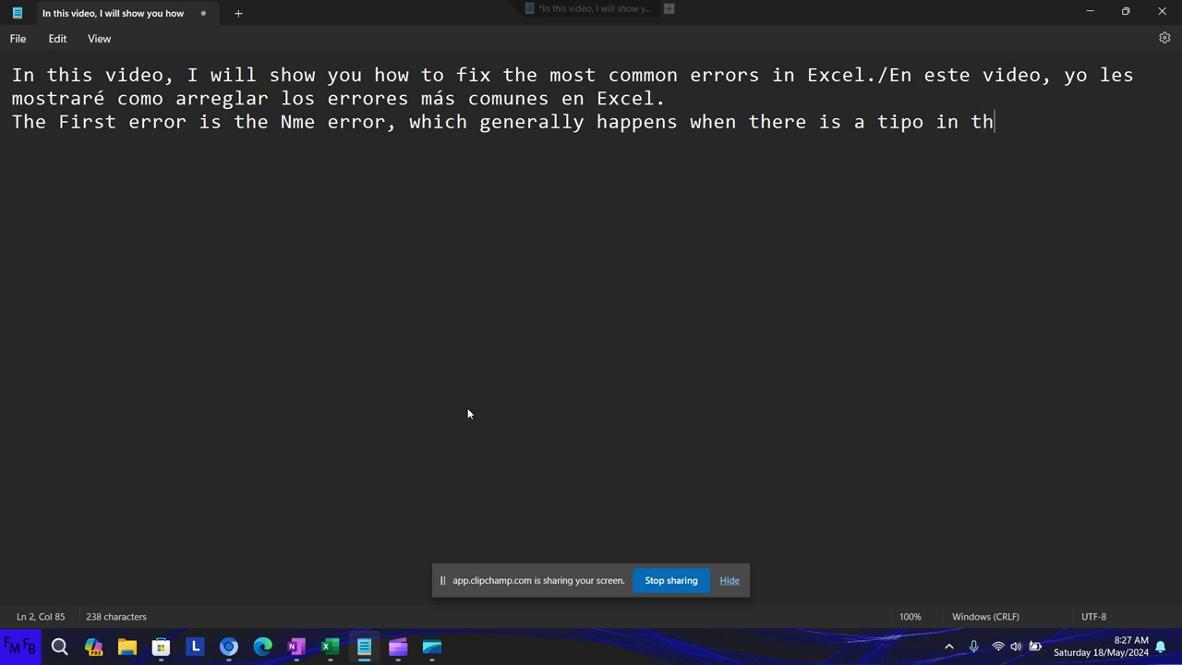
{"action": "type", "text": "e form"}
{"action": "type", "text": "ula name "}
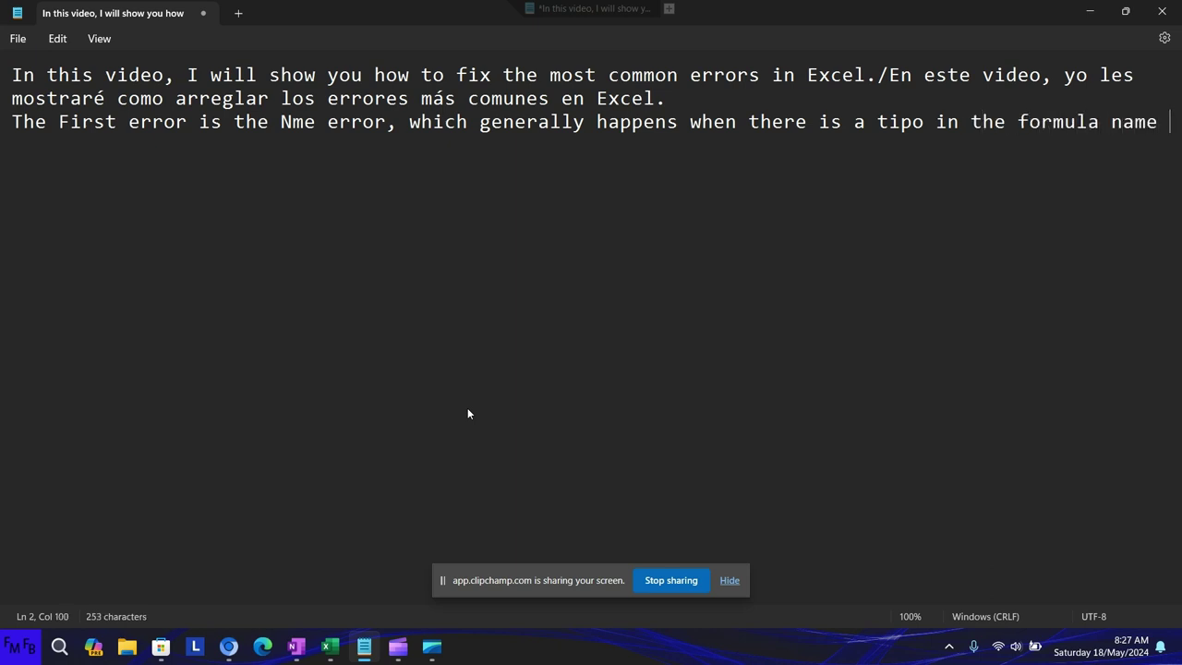
{"action": "type", "text": "you "}
{"action": "type", "text": "are usin"}
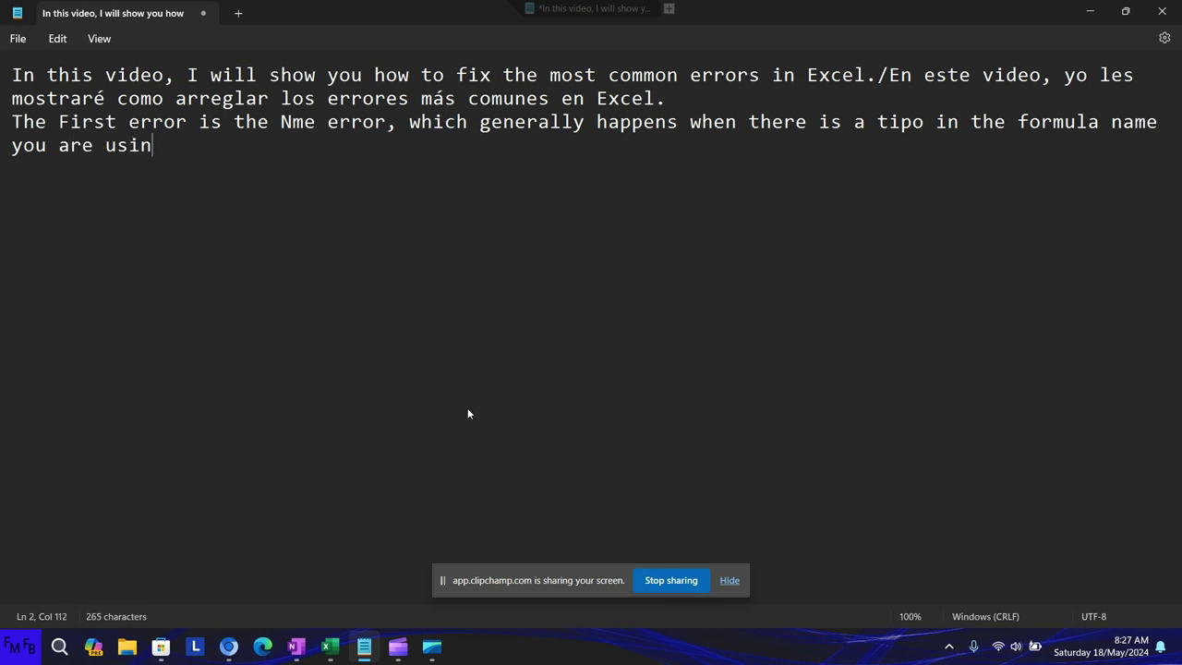
{"action": "type", "text": "g"}
{"action": "type", "text": "./E"}
{"action": "type", "text": "l primer er"}
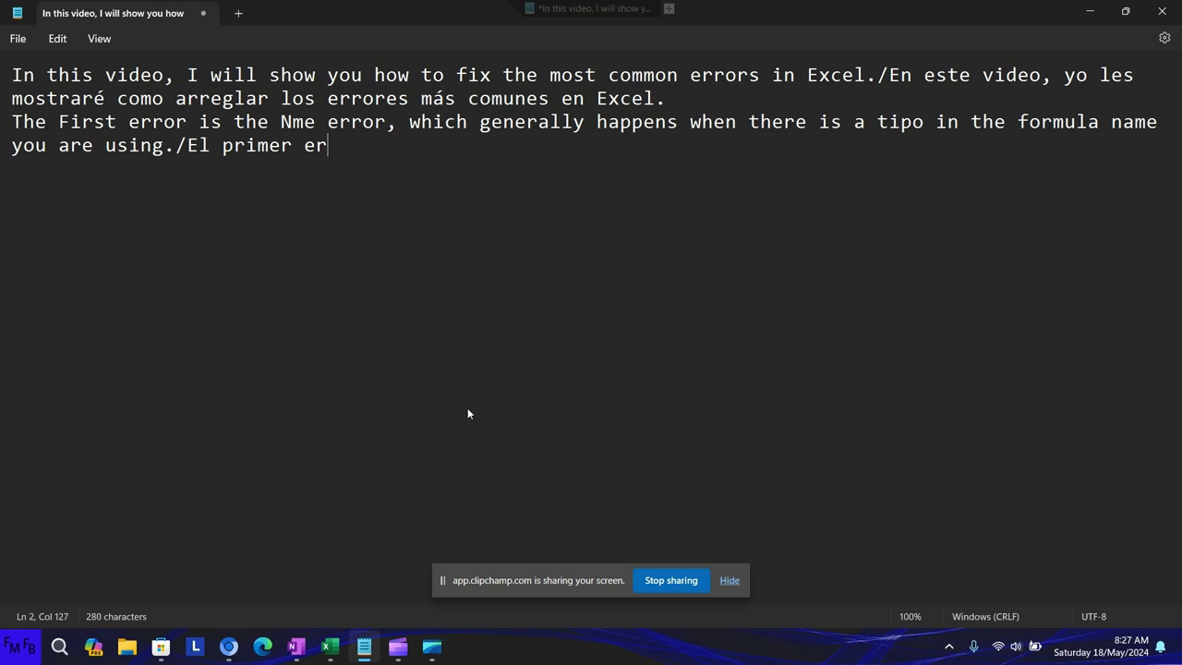
{"action": "type", "text": "ror es el "}
{"action": "type", "text": "Name"}
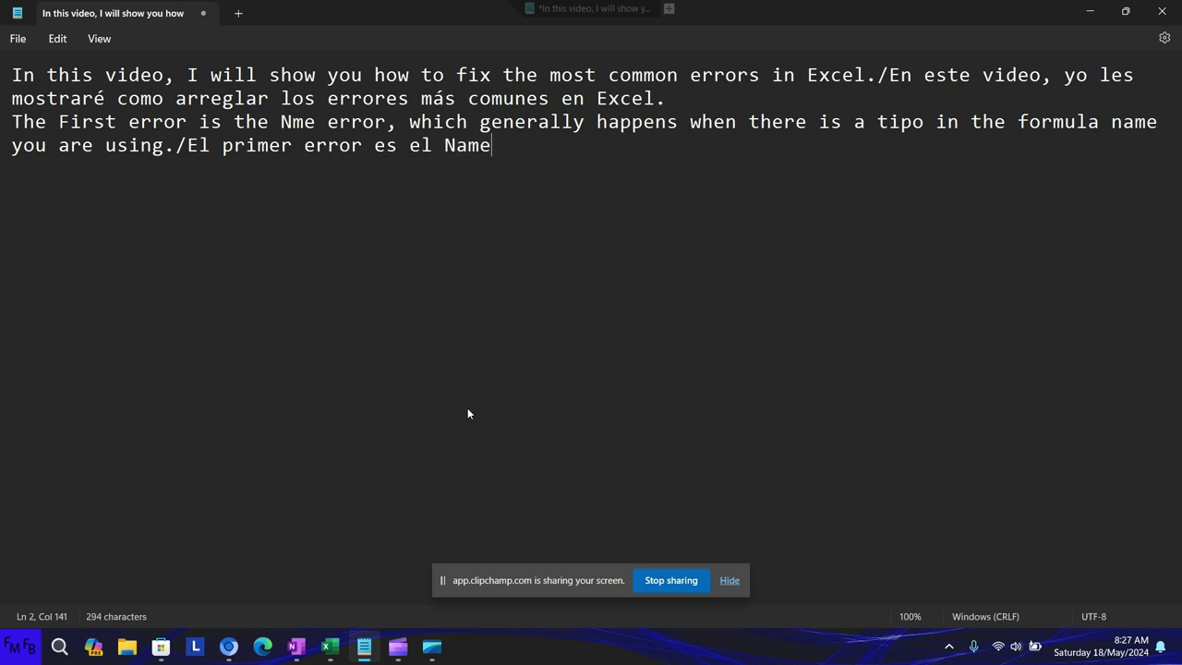
Insert the word 'error' into the English Name error sentence.
{"action": "key", "text": "ctrl+Left"}
{"action": "type", "text": "error"}
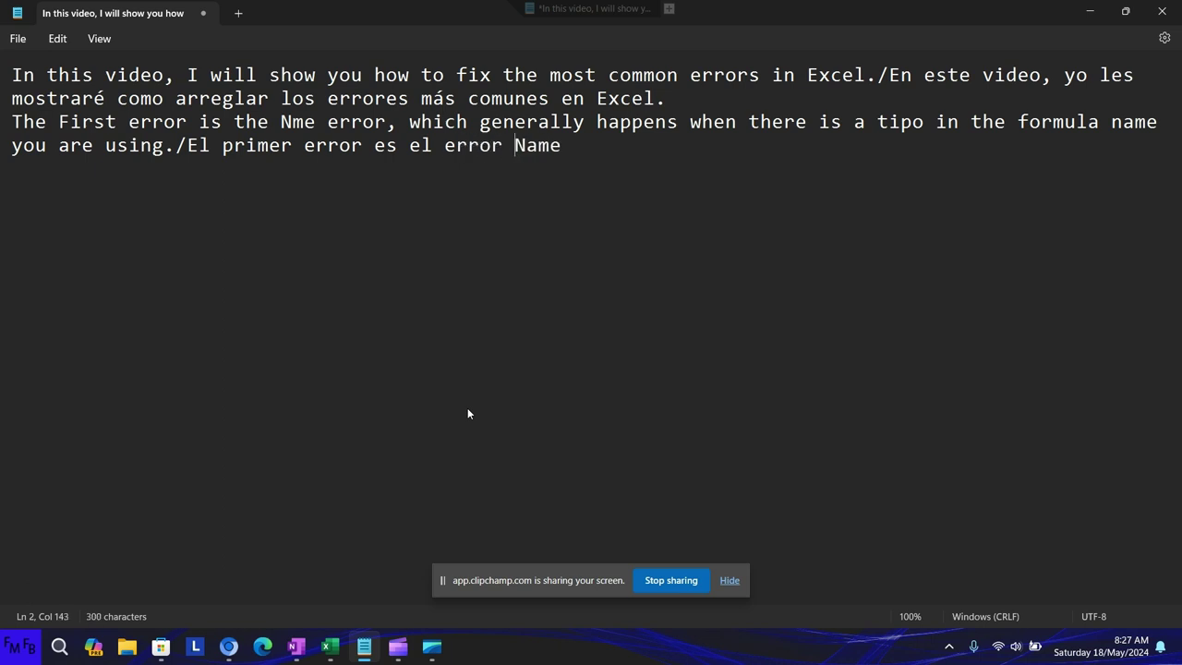
{"action": "key", "text": "End"}
Add the Spanish translation ending 'cuando hay un error en el nombre de la formula'.
{"action": "type", "text": "o N"}
{"action": "type", "text": "ombre que "}
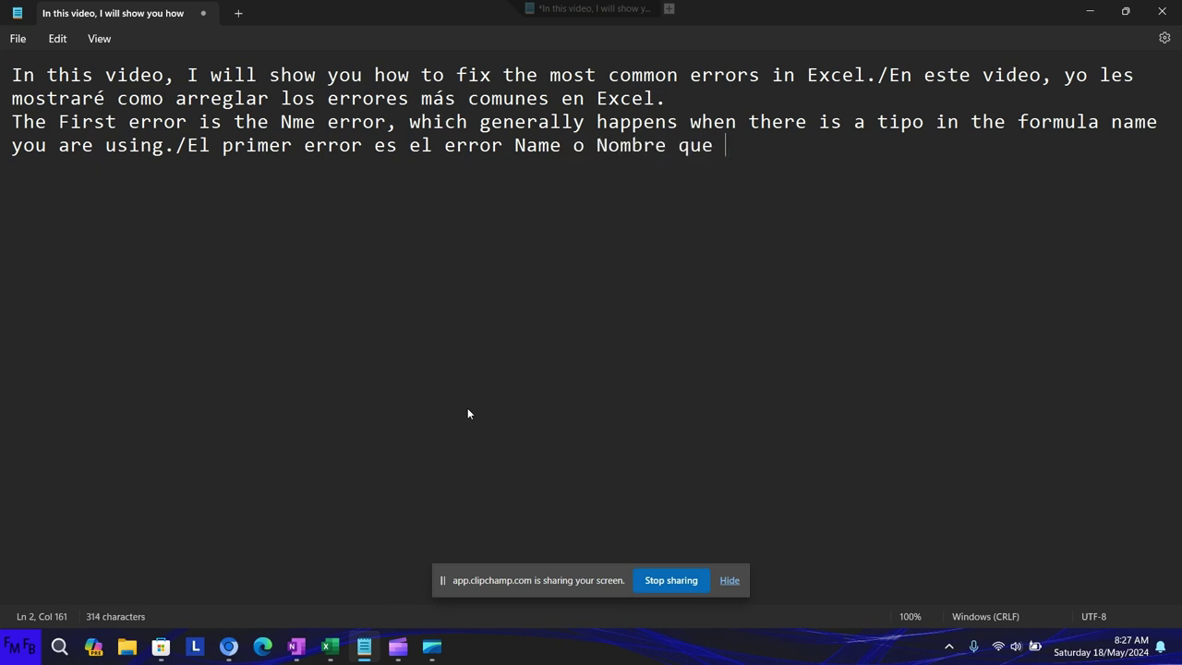
{"action": "type", "text": "gene"}
{"action": "type", "text": "ralmente "}
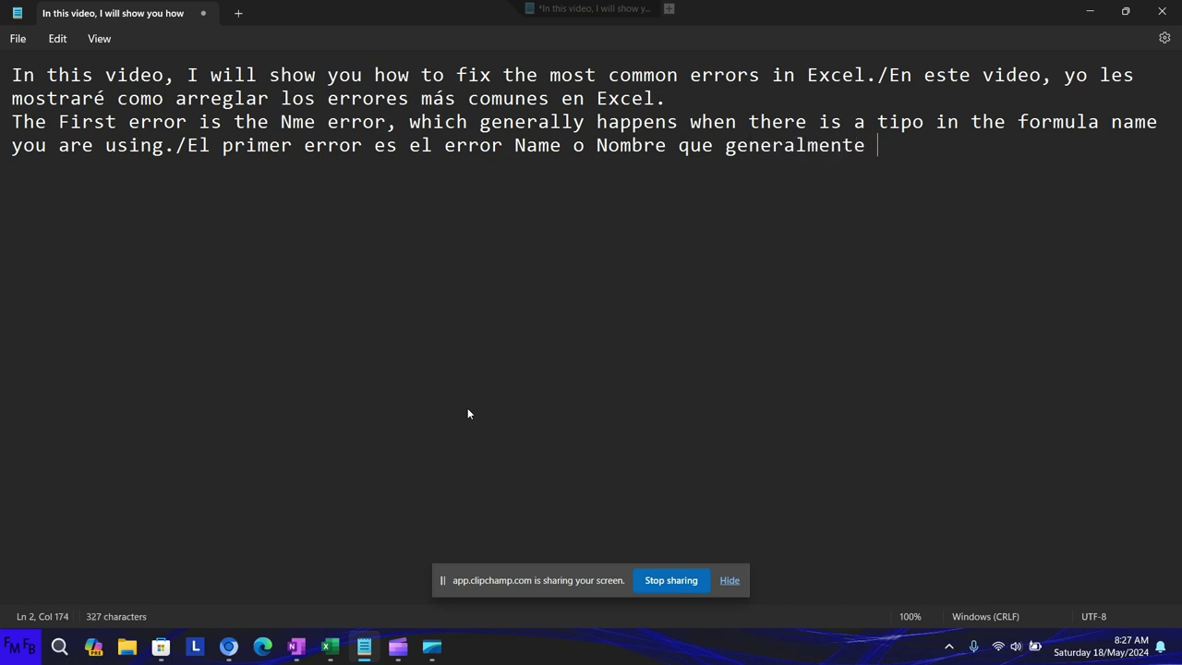
{"action": "type", "text": "pas"}
{"action": "type", "text": "a cuando ha"}
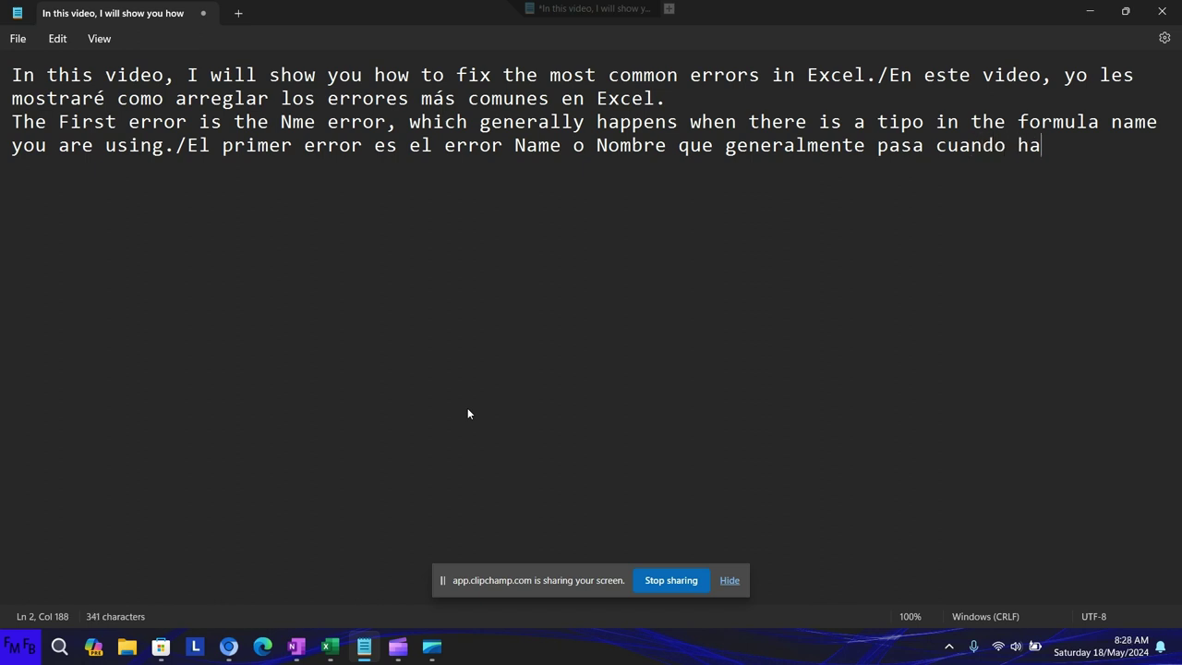
{"action": "type", "text": "y "}
{"action": "type", "text": "un erorr"}
{"action": "key", "text": "BackSpace"}
{"action": "key", "text": "BackSpace"}
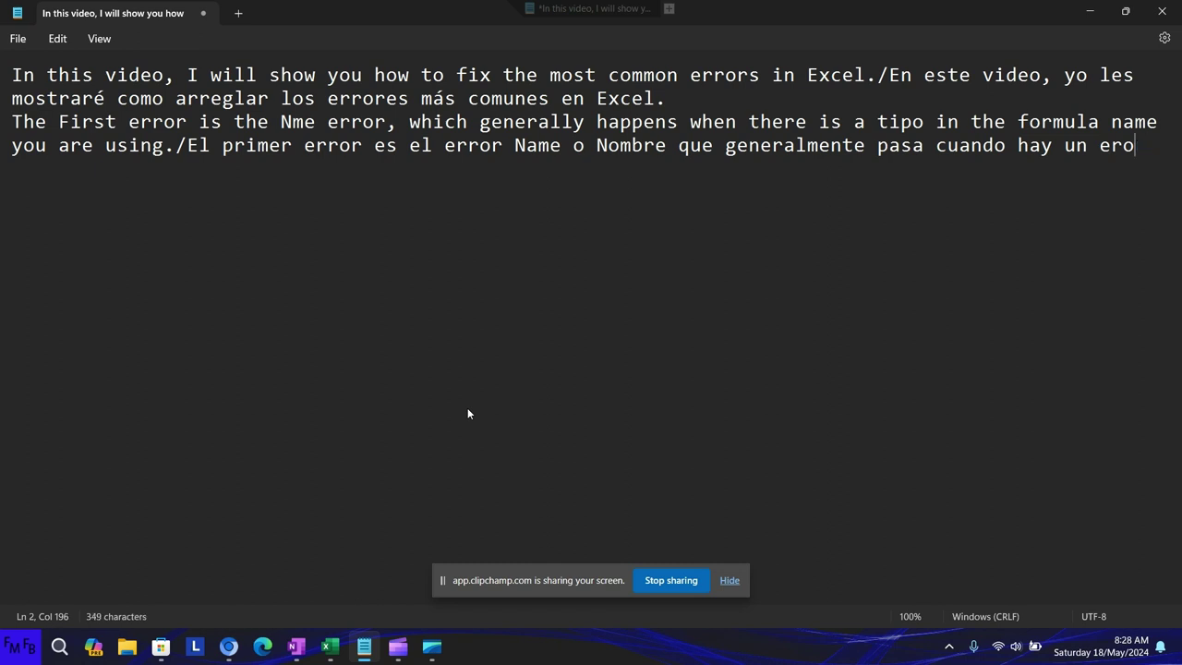
{"action": "key", "text": "BackSpace"}
{"action": "type", "text": "ror "}
{"action": "type", "text": "e"}
{"action": "type", "text": "n el n"}
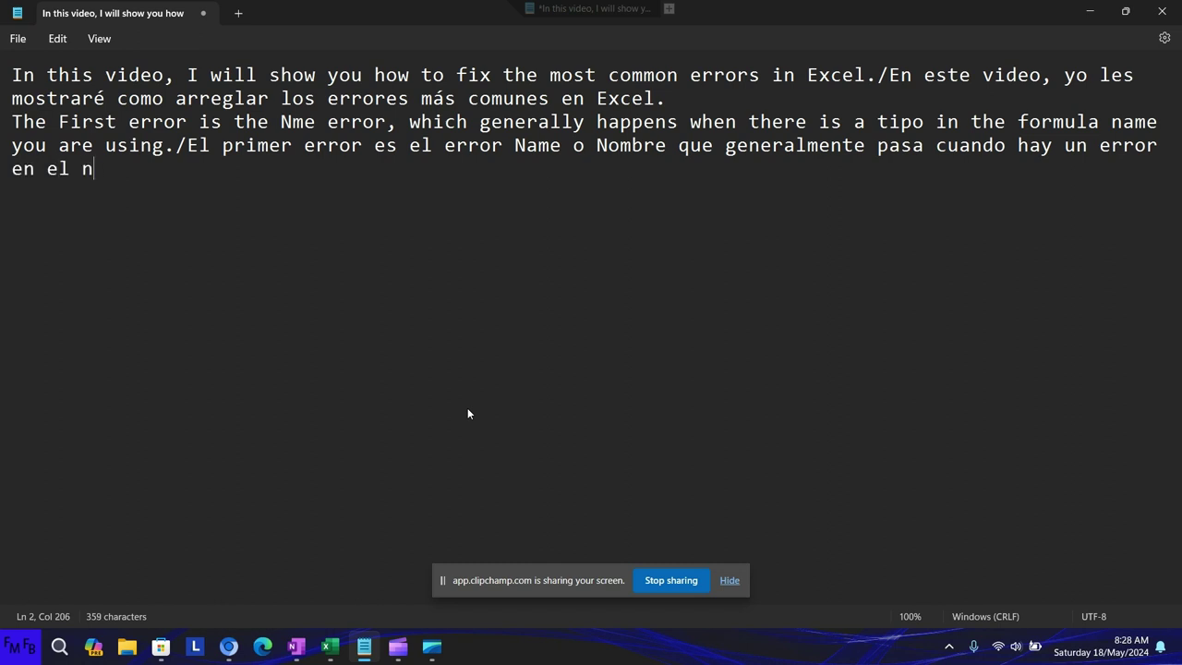
{"action": "type", "text": "ombre de "}
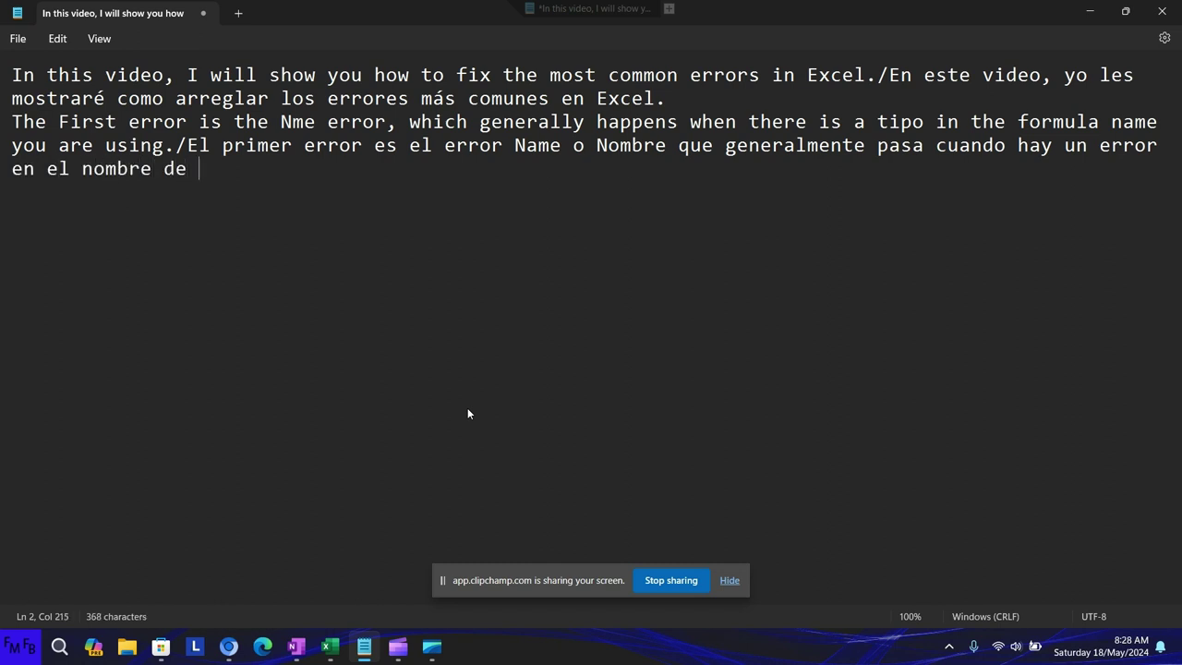
{"action": "type", "text": "k"}
{"action": "key", "text": "BackSpace"}
{"action": "type", "text": "la form"}
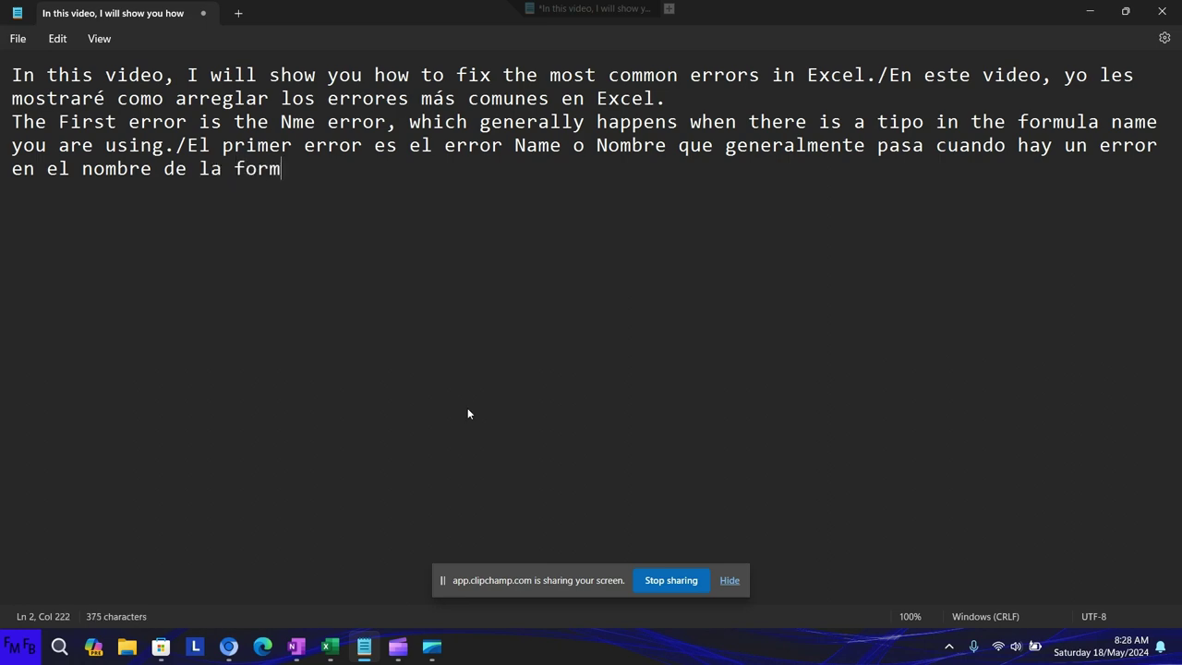
{"action": "type", "text": "ula."}
{"action": "key", "text": "alt+Tab"}
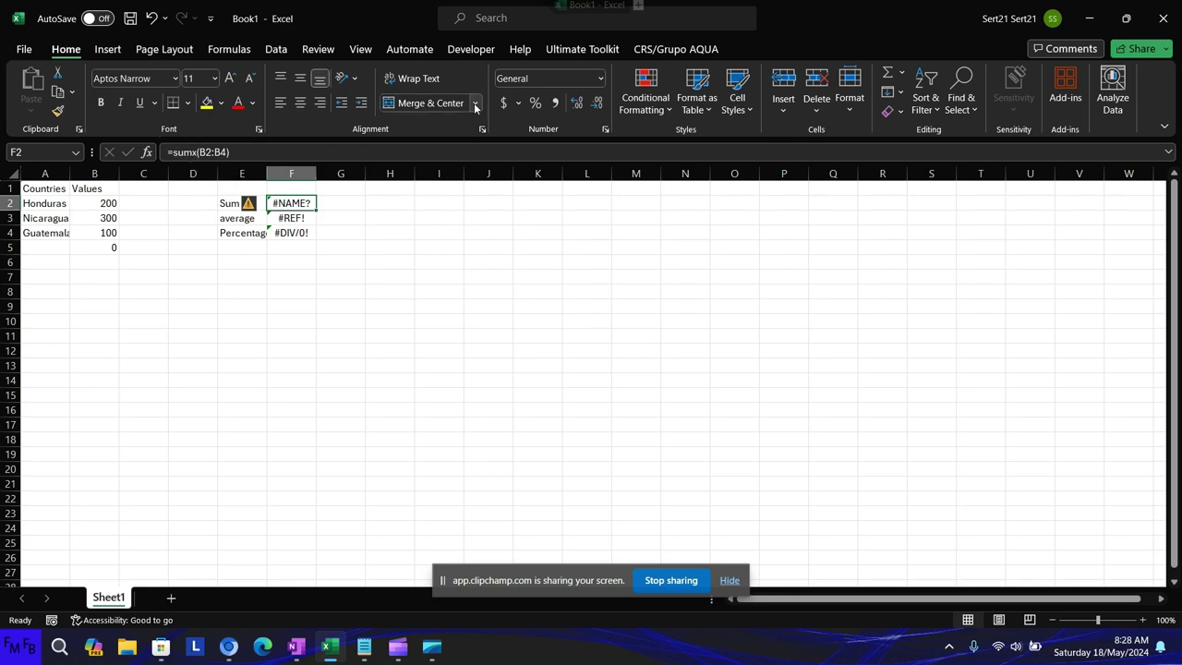
Run Error Checking on F2 and evaluate its calculation steps to reveal the unrecognized name.
{"action": "left_click", "coordinate": [229, 49]}
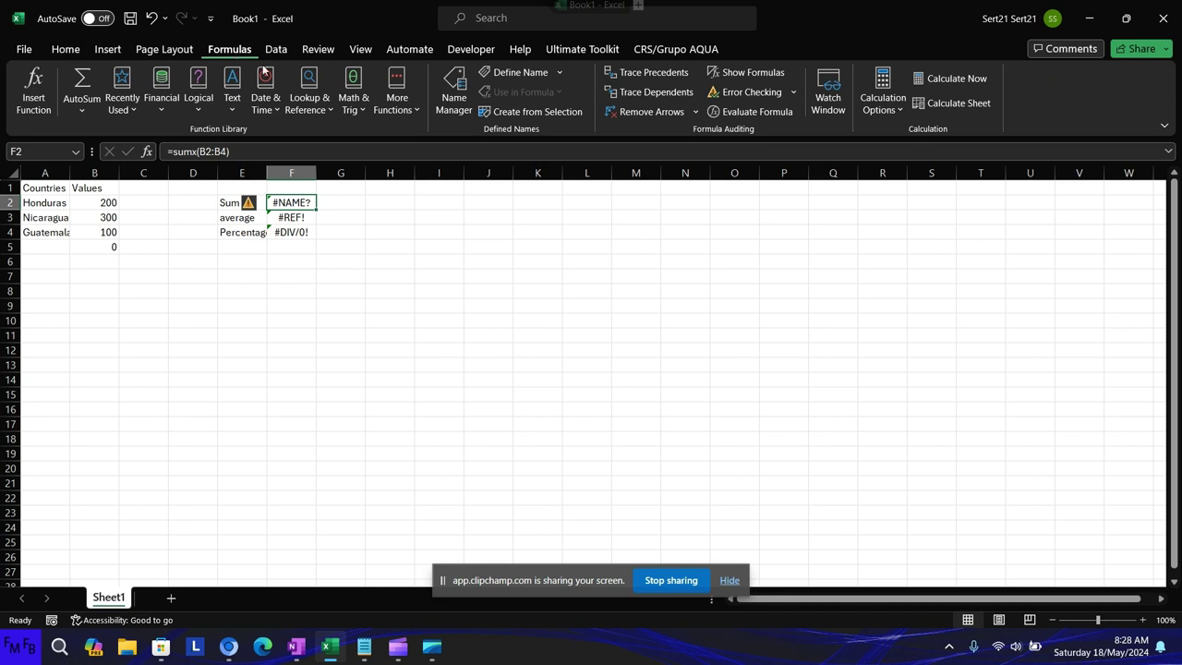
{"action": "left_click", "coordinate": [757, 94]}
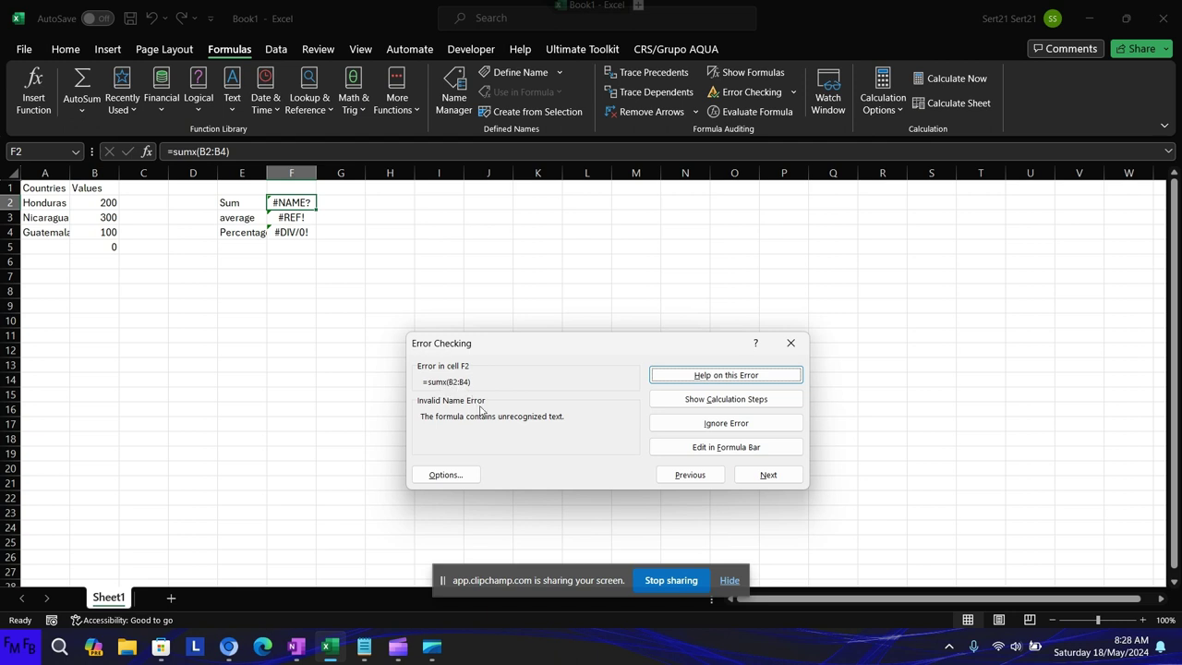
{"action": "left_click", "coordinate": [703, 399]}
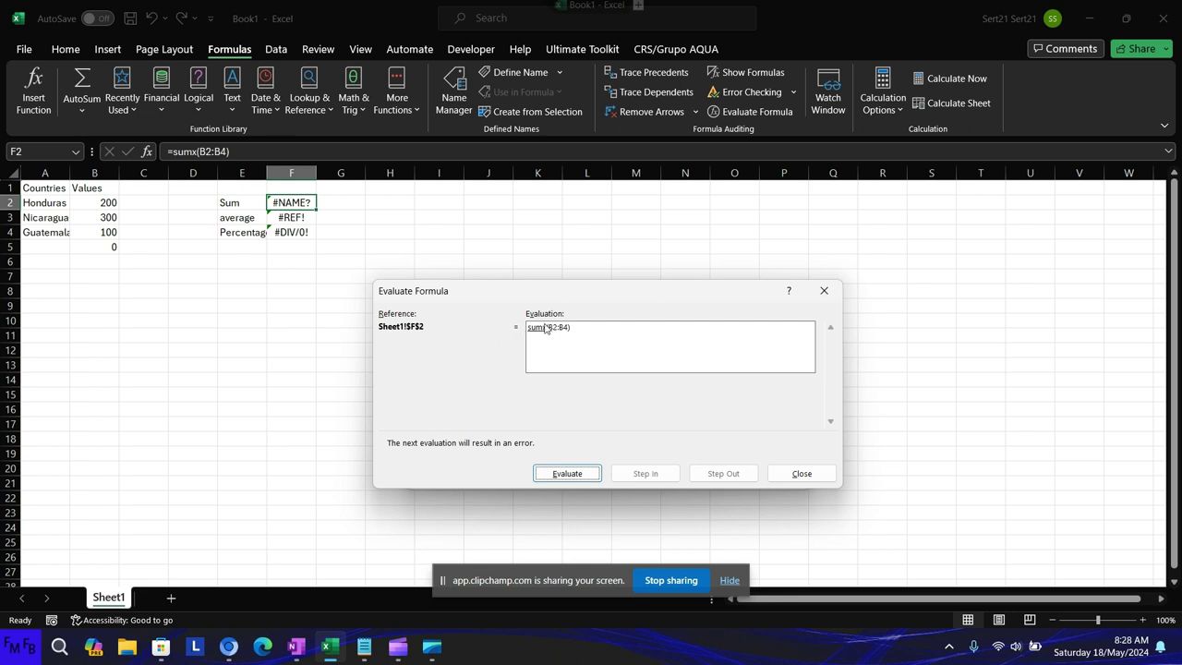
{"action": "left_click", "coordinate": [578, 469]}
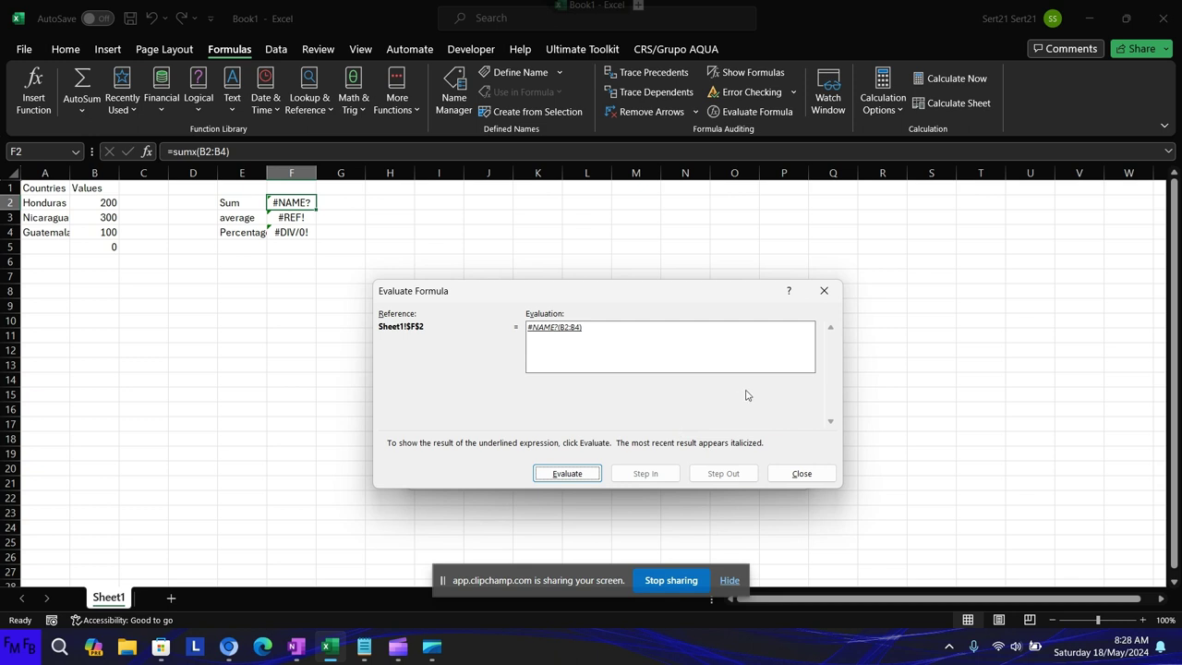
{"action": "left_click", "coordinate": [823, 290]}
{"action": "key", "text": "Escape"}
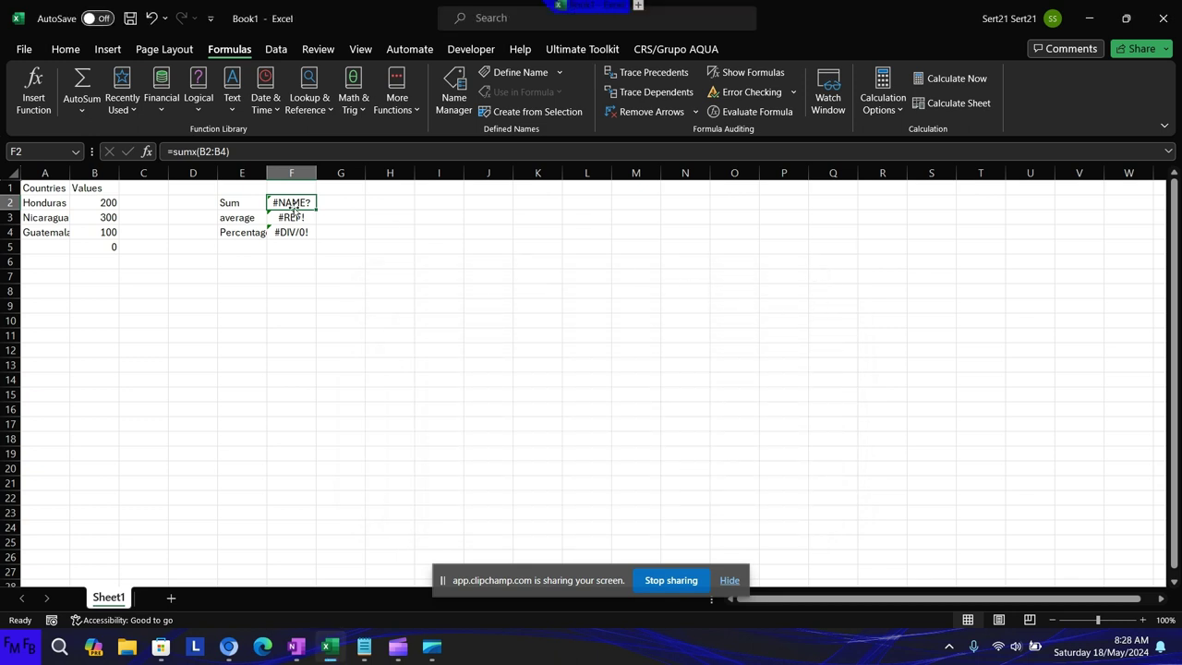
Correct F2's formula from sumx to =sum(B2:B4) so it shows 600.
{"action": "double_click", "coordinate": [293, 206]}
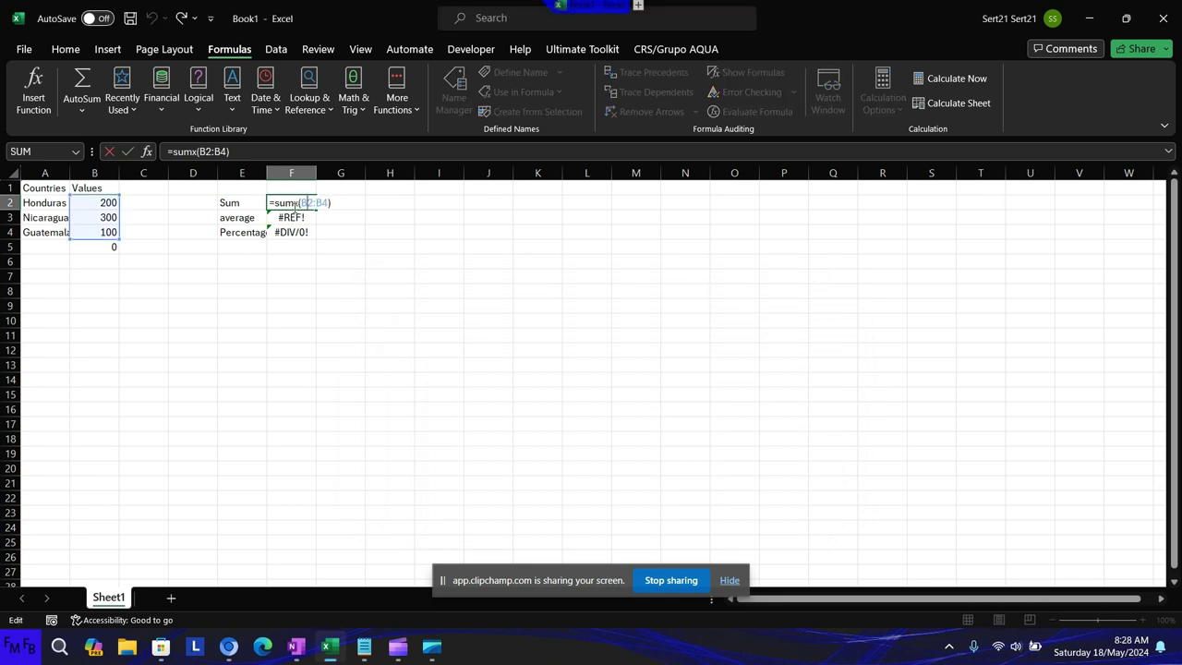
{"action": "key", "text": "BackSpace"}
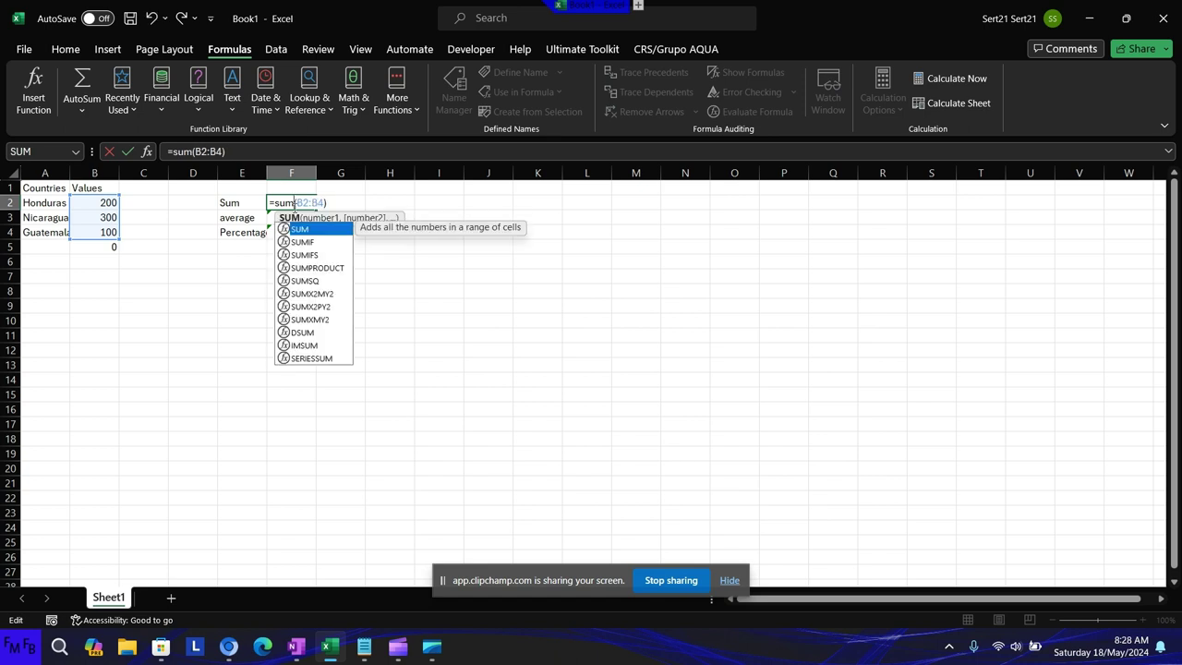
{"action": "key", "text": "Return"}
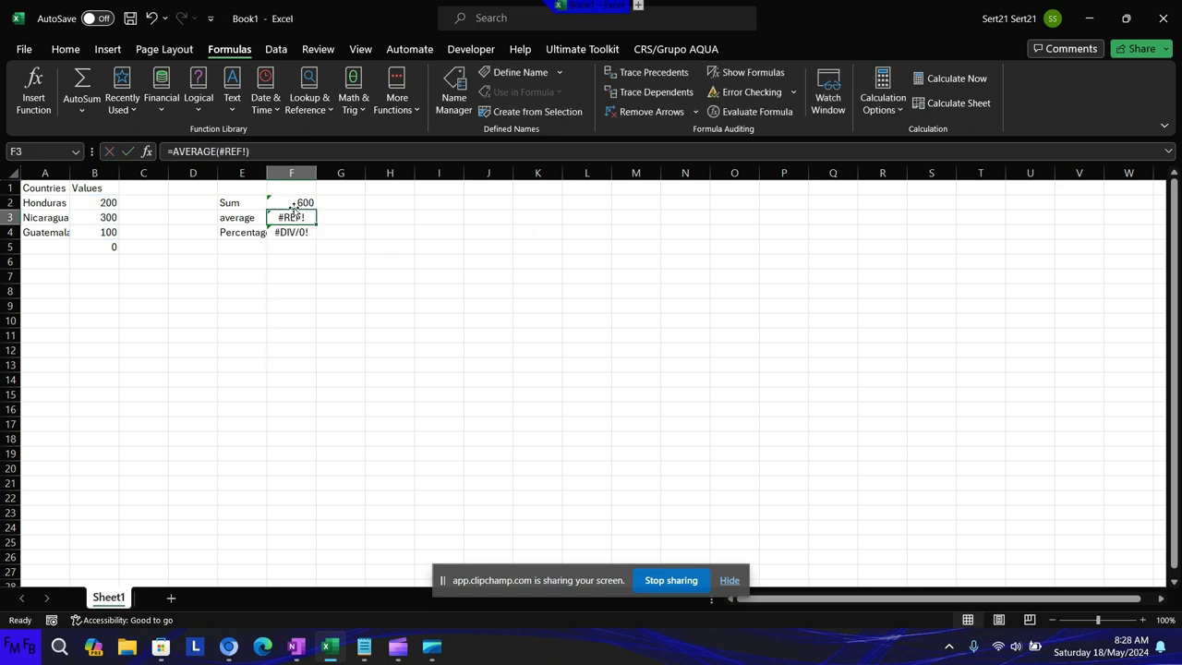
{"action": "key", "text": "alt+Tab"}
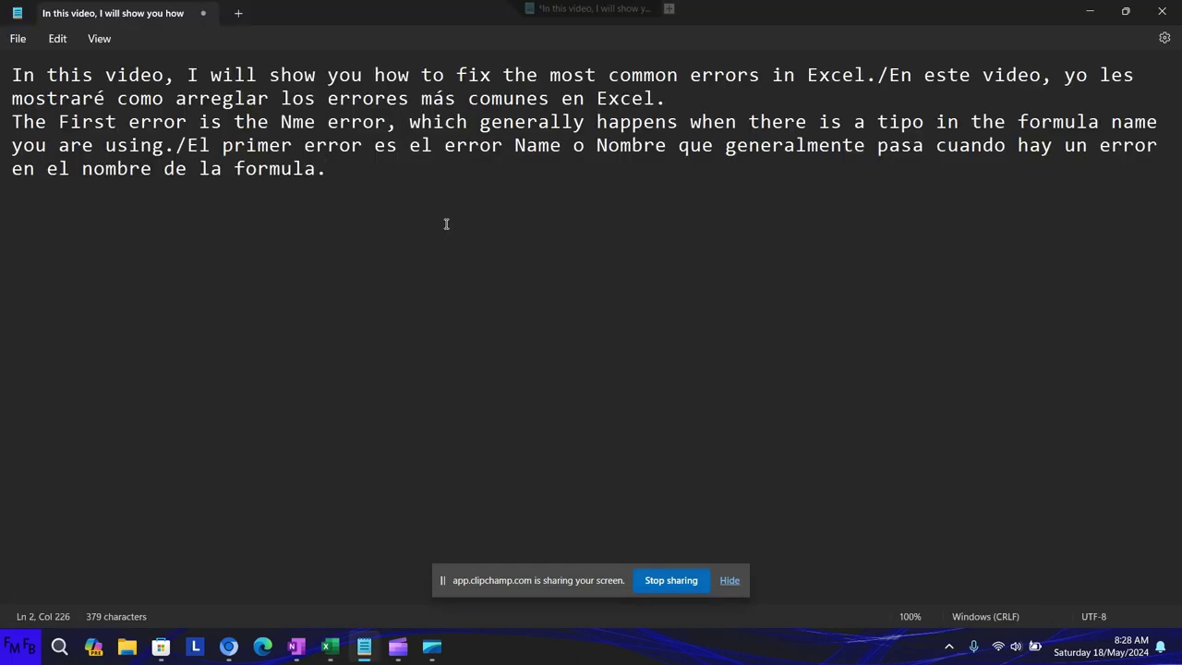
On a new line, type 'The second error happens when you delete a reference you are using in a formula'.
{"action": "key", "text": "Return"}
{"action": "type", "text": "The s"}
{"action": "type", "text": "econd e"}
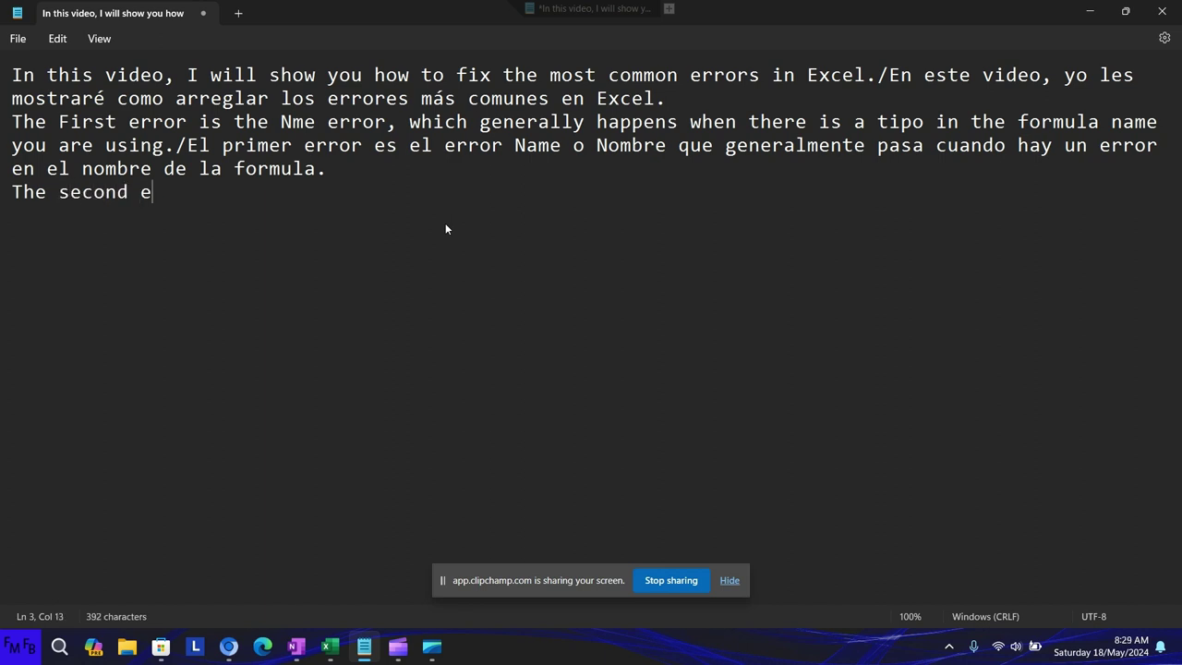
{"action": "type", "text": "rror "}
{"action": "type", "text": "happens w"}
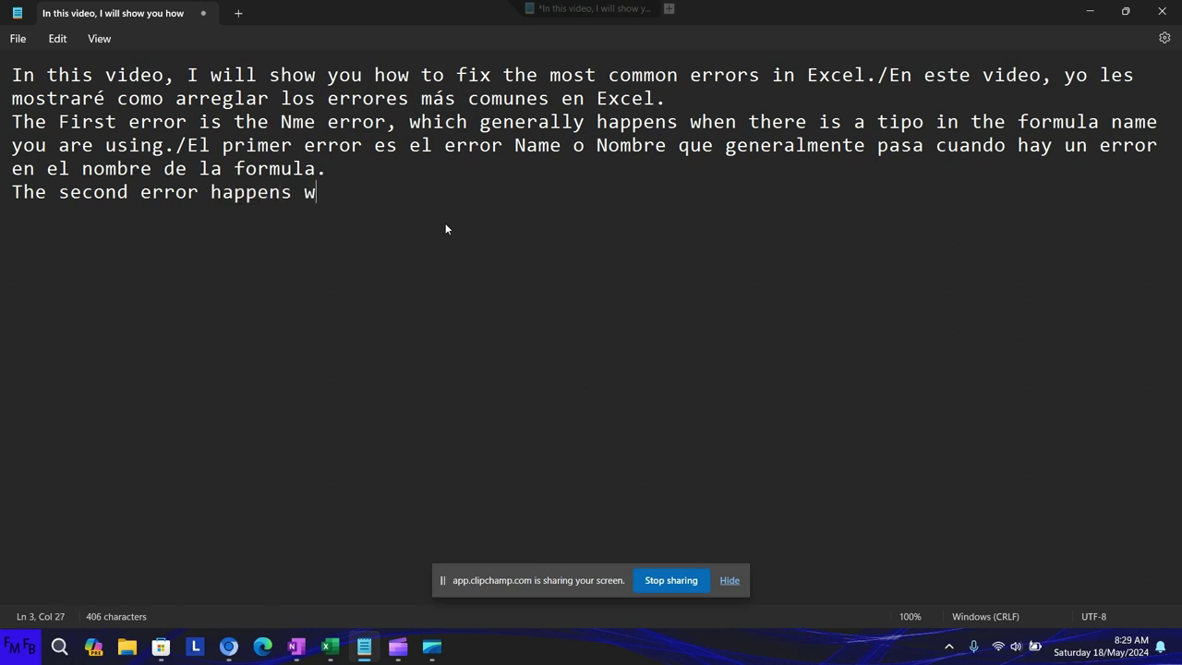
{"action": "type", "text": "hen you de"}
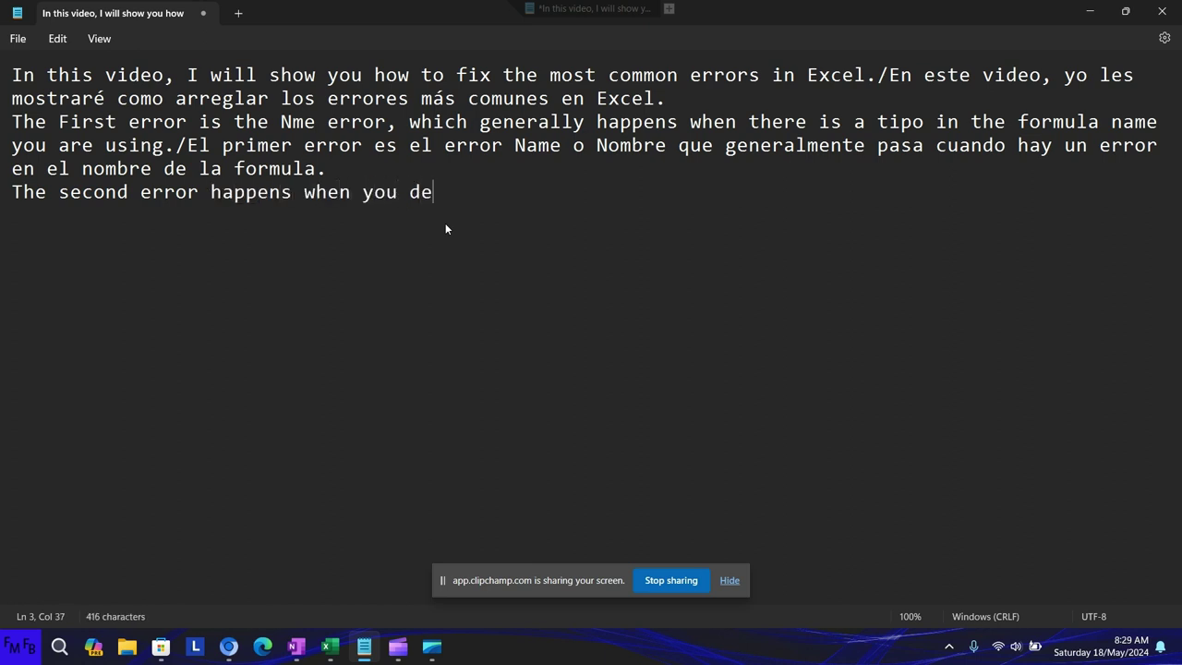
{"action": "type", "text": "lete a "}
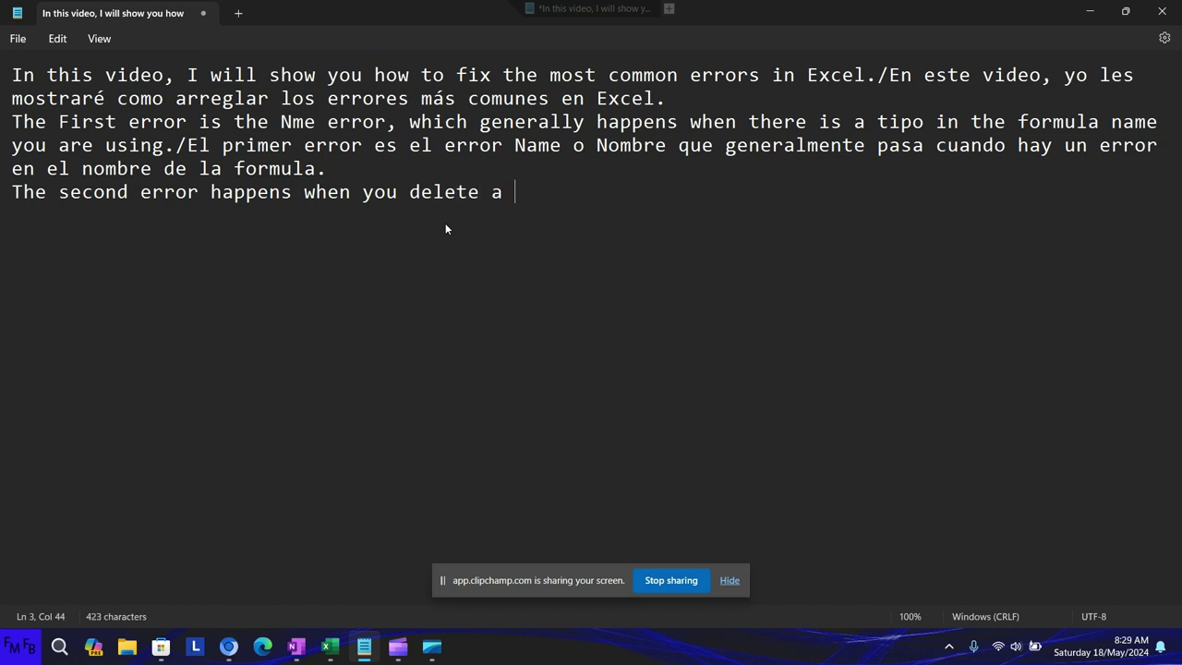
{"action": "type", "text": "refer"}
{"action": "key", "text": "BackSpace"}
{"action": "key", "text": "BackSpace"}
{"action": "type", "text": "erence "}
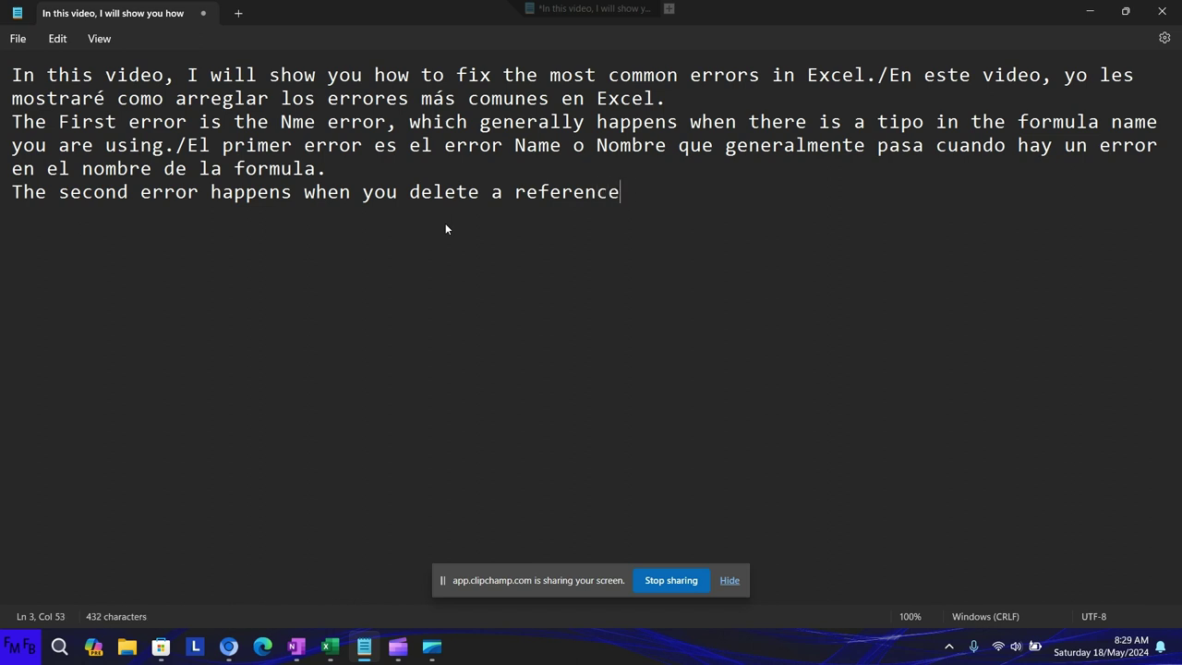
{"action": "type", "text": "you "}
{"action": "type", "text": "are "}
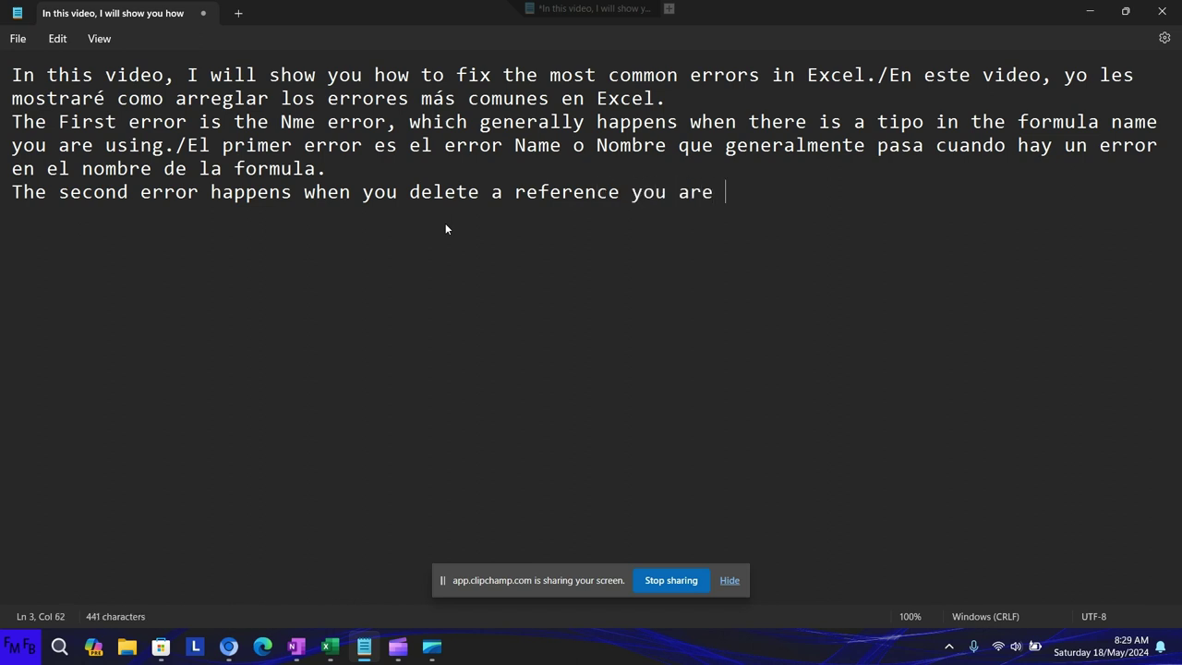
{"action": "type", "text": "using in a "}
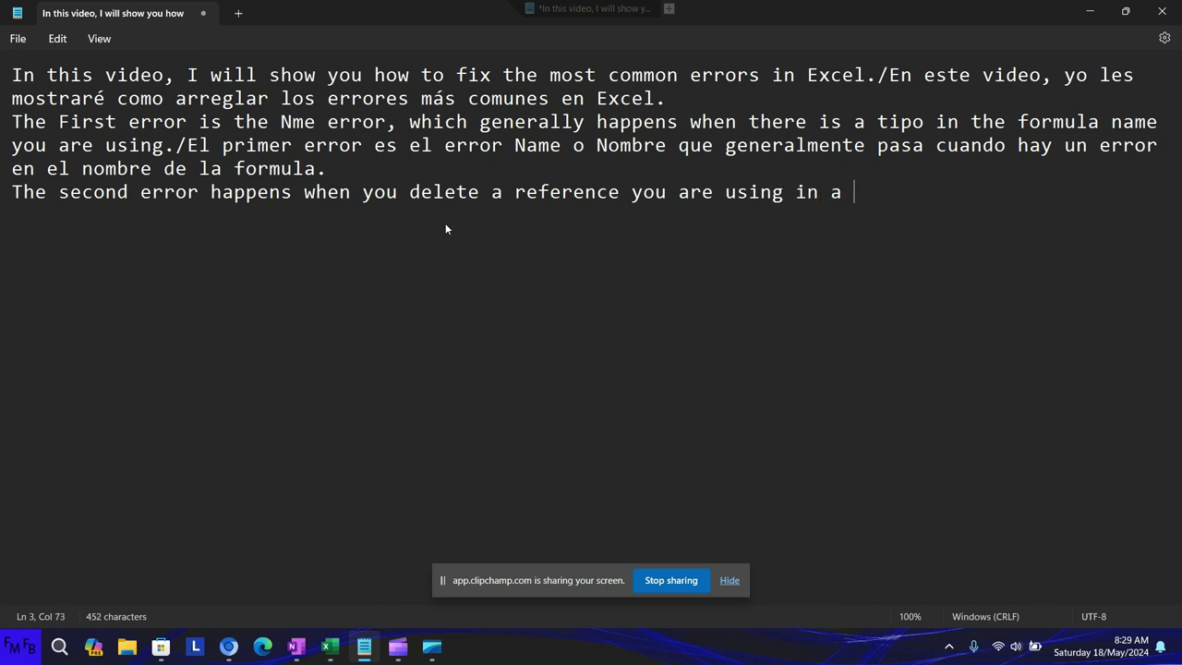
{"action": "type", "text": "formulka"}
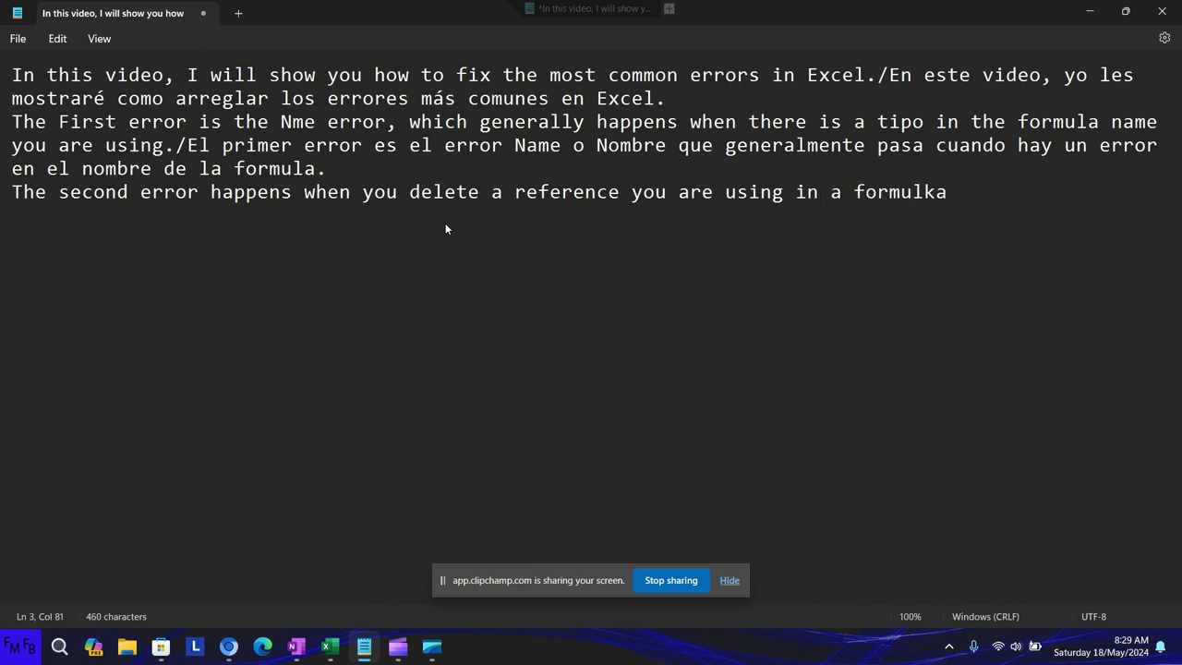
{"action": "key", "text": "BackSpace"}
{"action": "key", "text": "BackSpace"}
Add 'El segundo error es el error de referencia que ocurre cuando uno borra un rango de celdas…'.
{"action": "type", "text": "a./"}
{"action": "type", "text": "El se"}
{"action": "type", "text": "gundo error"}
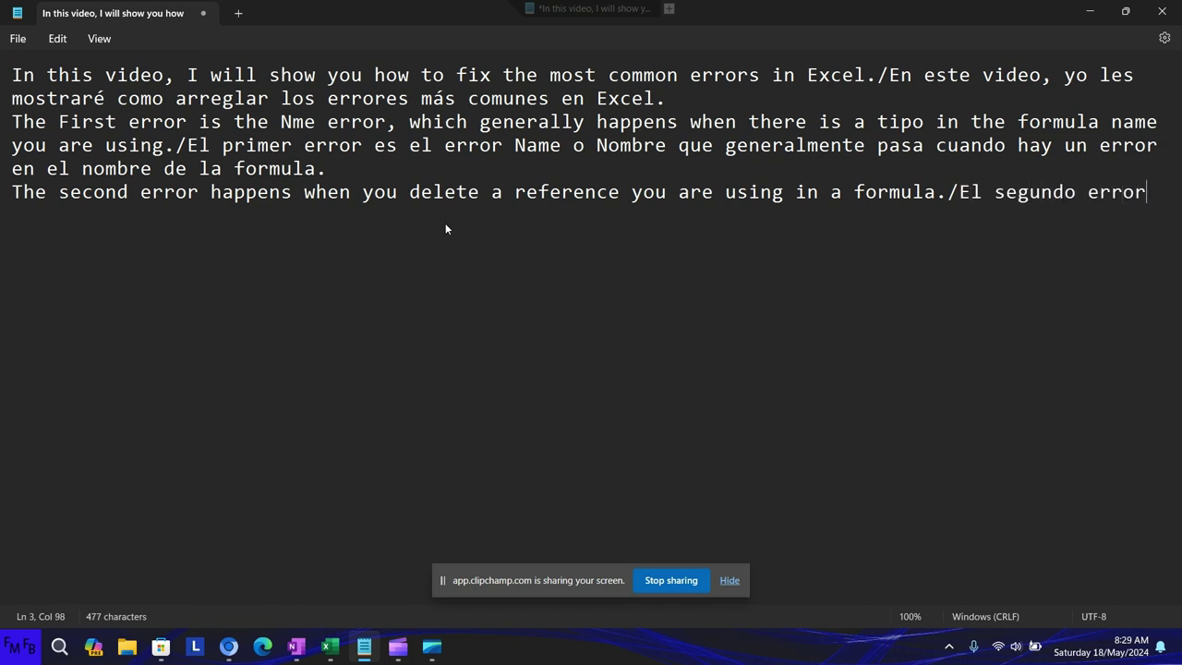
{"action": "type", "text": " es el err"}
{"action": "type", "text": "or de refre"}
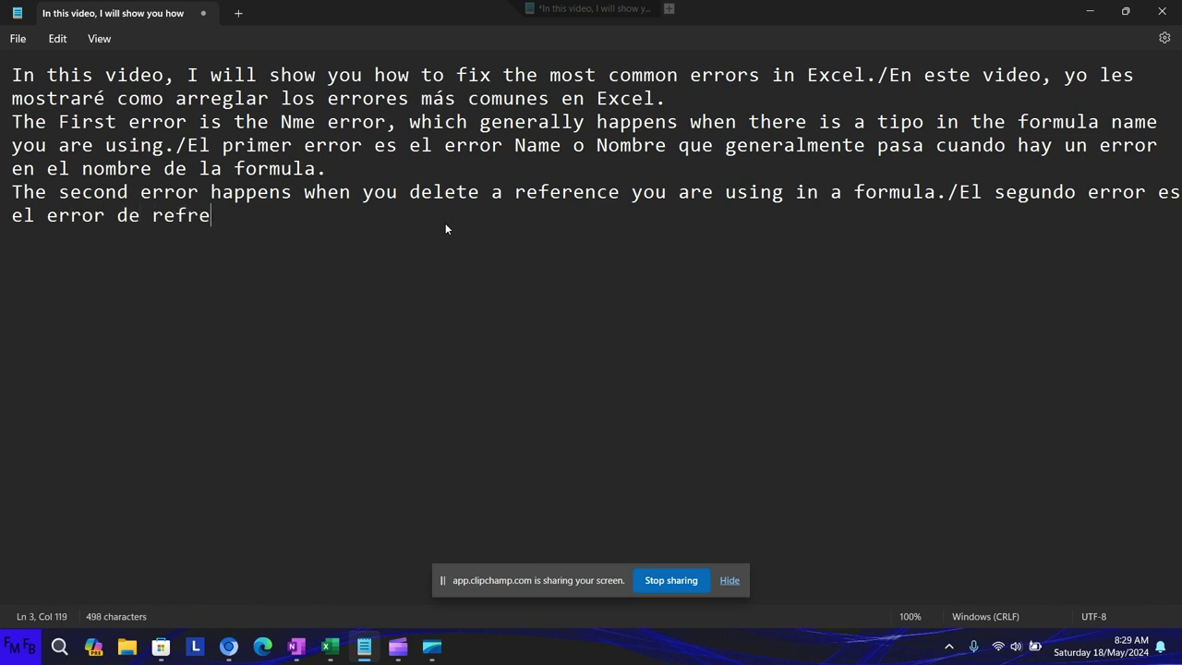
{"action": "type", "text": "nec"}
{"action": "type", "text": "ia q"}
{"action": "type", "text": "ue ocu"}
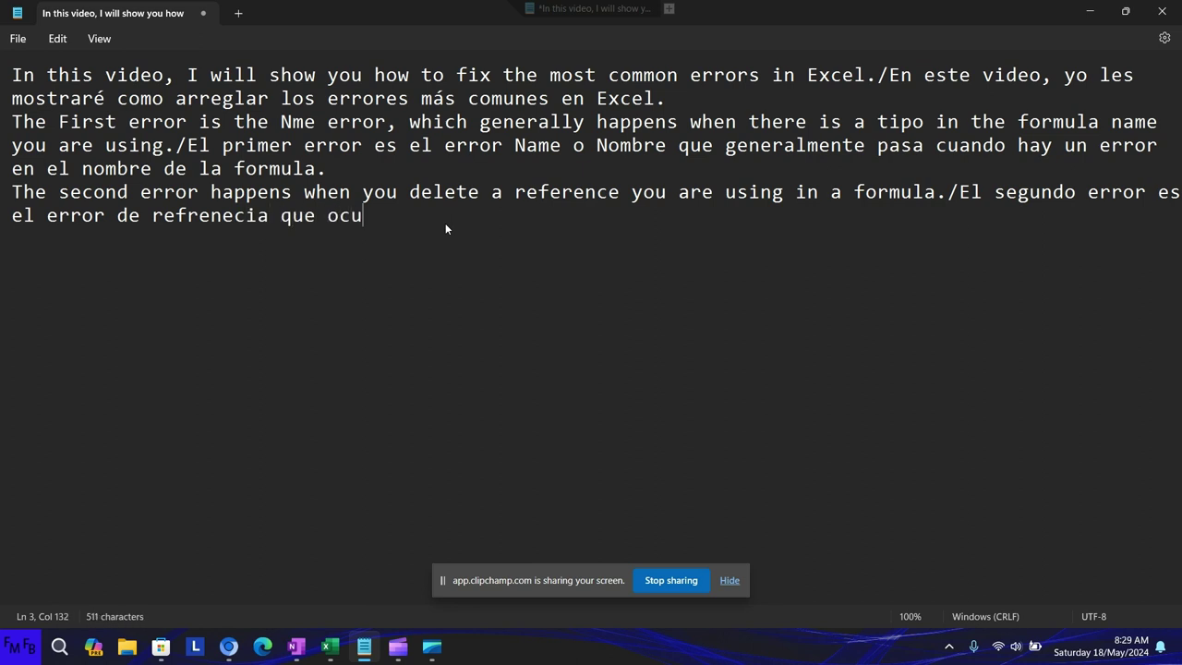
{"action": "type", "text": "rre "}
{"action": "type", "text": "cuand"}
{"action": "type", "text": "o una"}
{"action": "key", "text": "BackSpace"}
{"action": "key", "text": "BackSpace"}
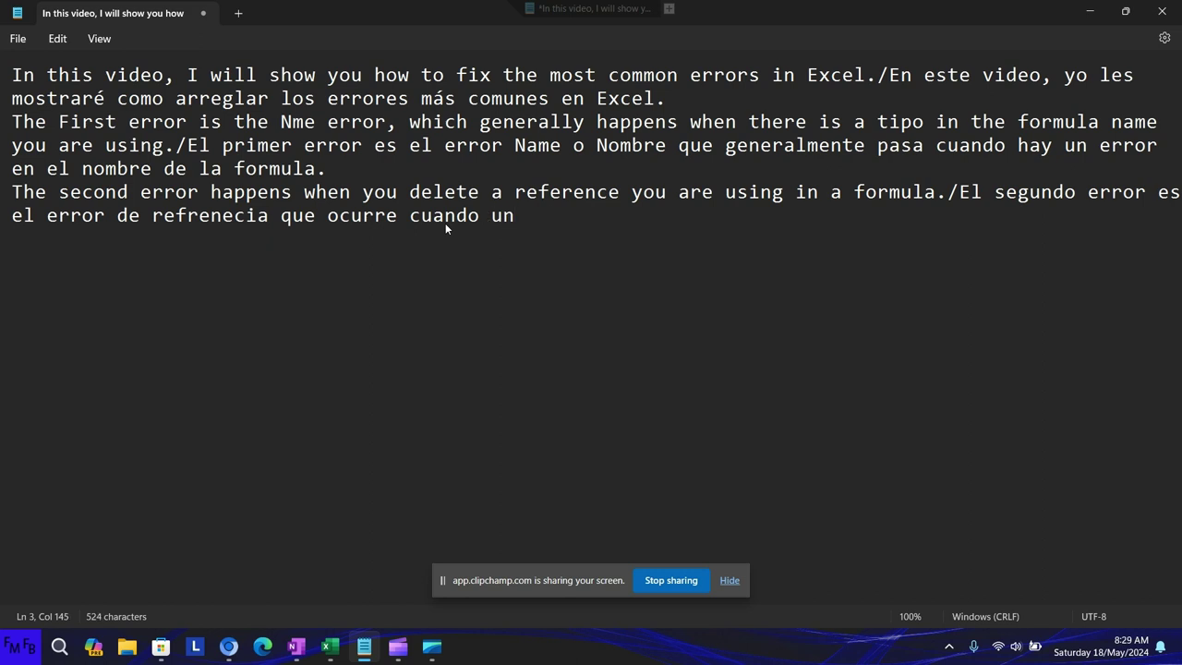
{"action": "type", "text": "o bo"}
{"action": "type", "text": "rra "}
{"action": "type", "text": "un ran"}
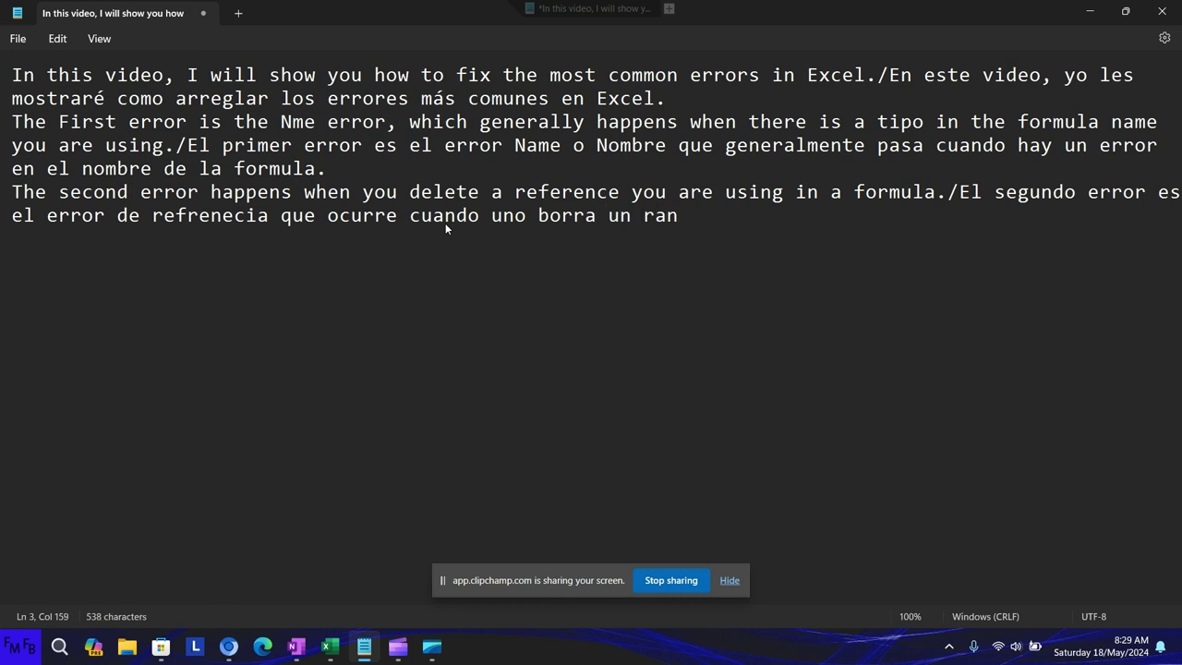
{"action": "type", "text": "go de cel"}
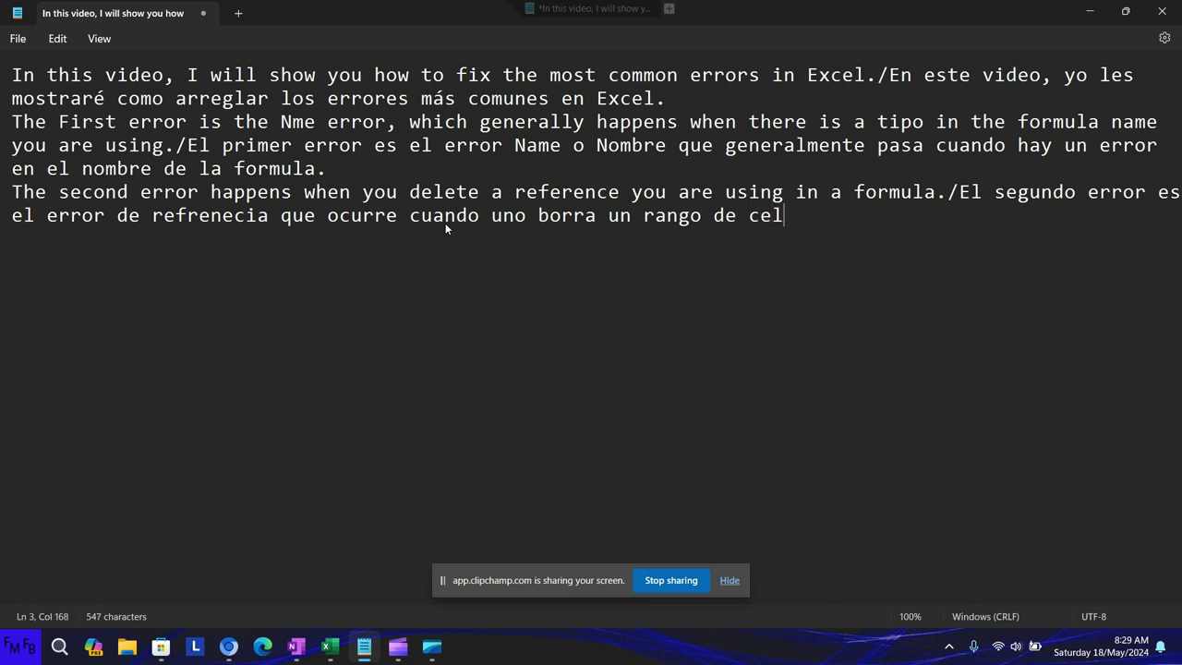
{"action": "type", "text": "das que "}
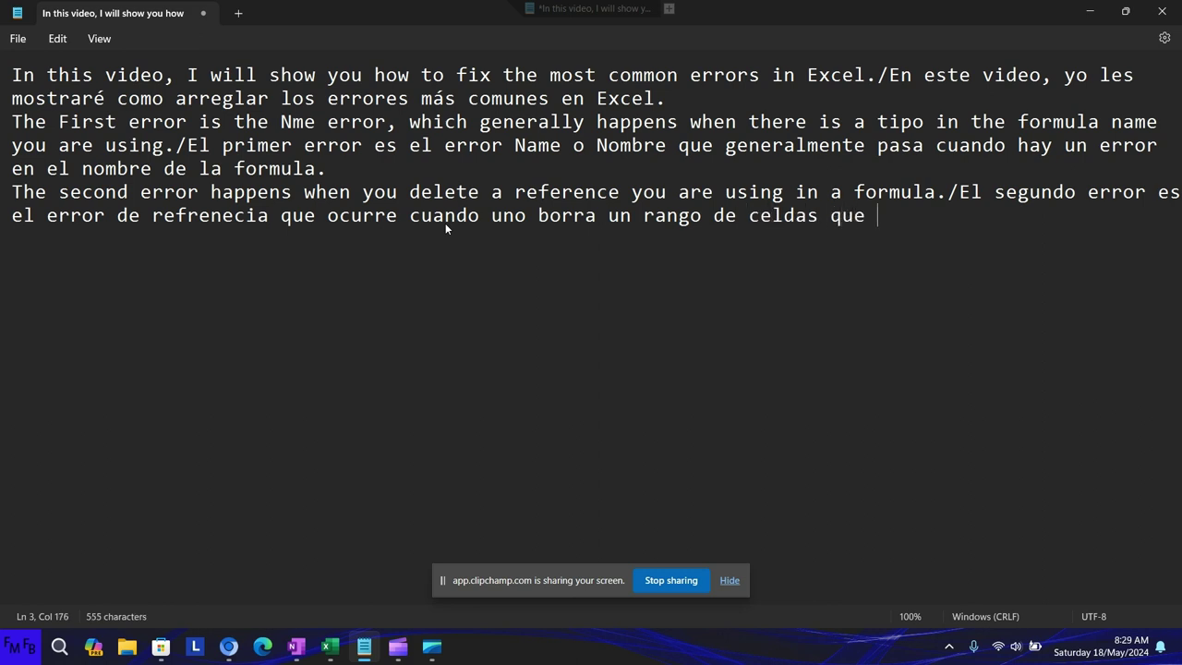
{"action": "type", "text": "estaba "}
{"action": "type", "text": "usando en la "}
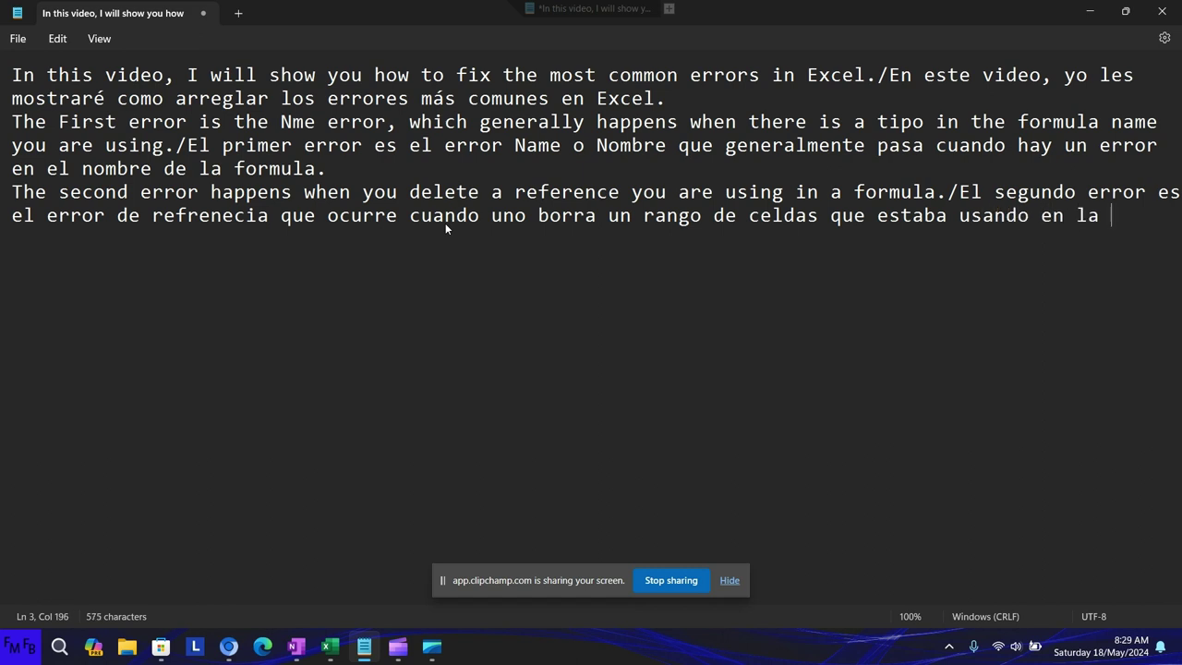
{"action": "type", "text": "formula"}
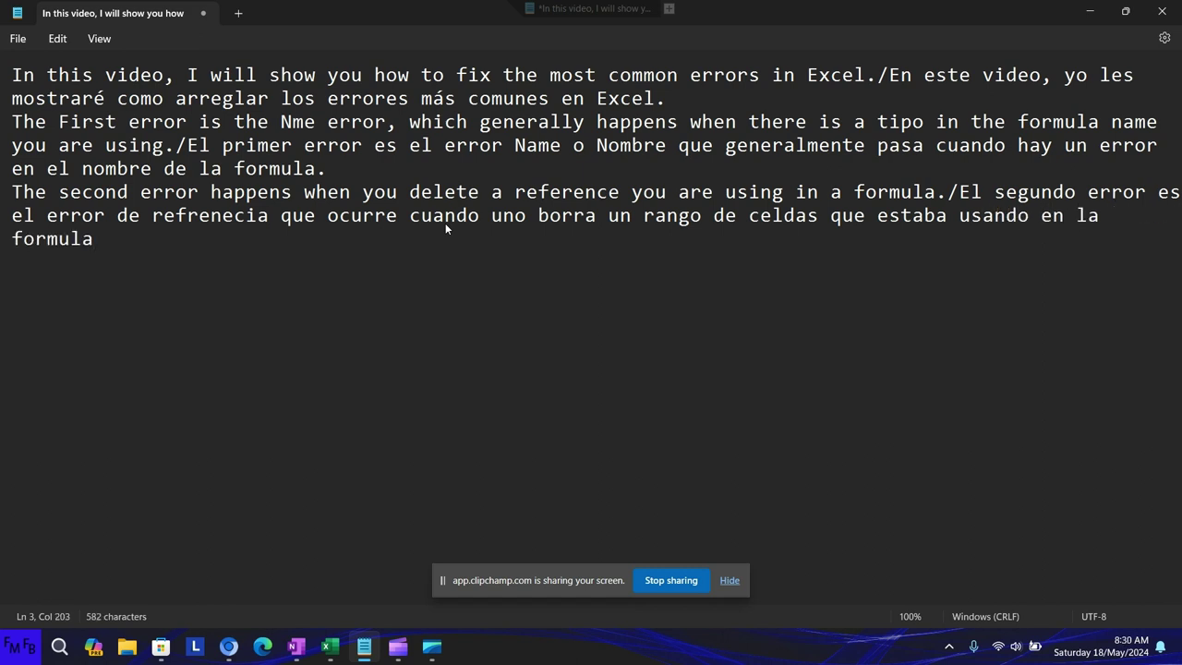
{"action": "type", "text": "."}
{"action": "key", "text": "alt+Tab"}
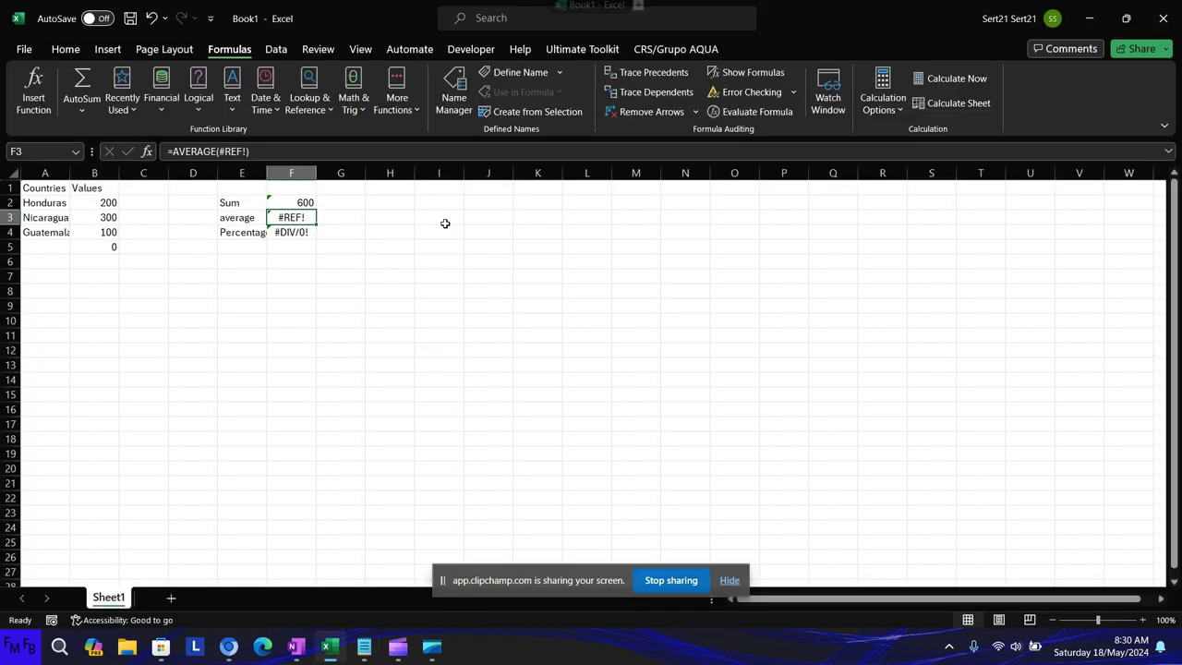
Replace #REF! in F3's AVERAGE formula with B2:B4 so it shows 200.
{"action": "key", "text": "F2"}
{"action": "key", "text": "Escape"}
{"action": "key", "text": "F2"}
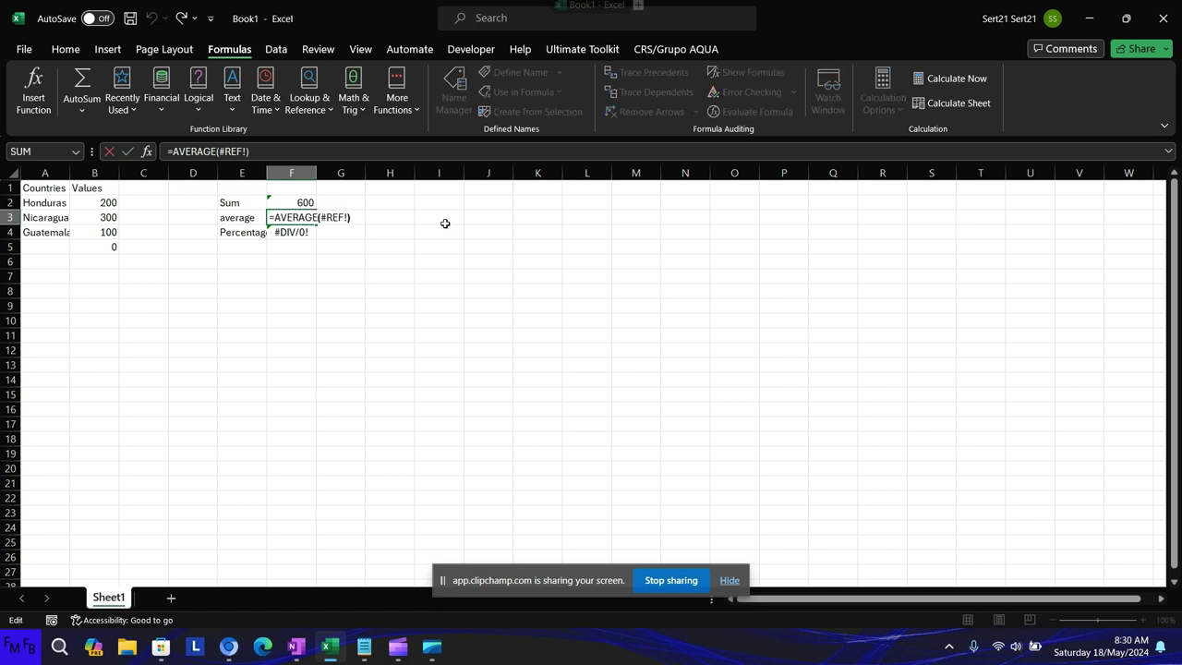
{"action": "key", "text": "Left"}
{"action": "key", "text": "ctrl+shift+Left"}
{"action": "key", "text": "shift+Left"}
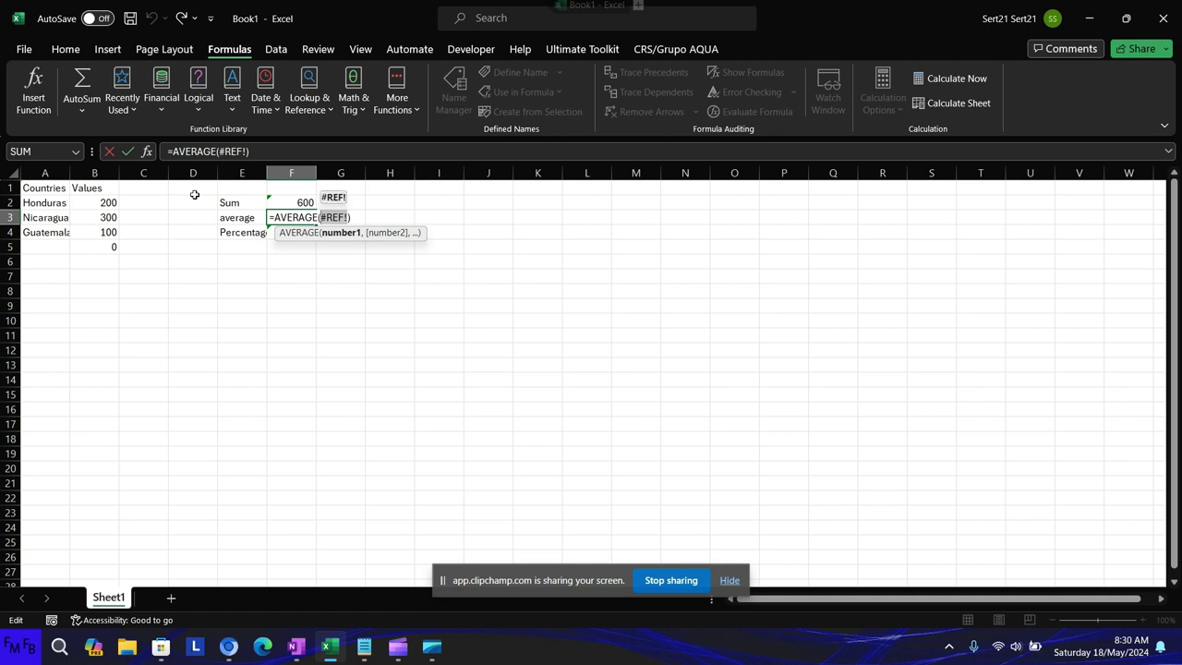
{"action": "left_click_drag", "start_coordinate": [80, 201], "coordinate": [78, 224]}
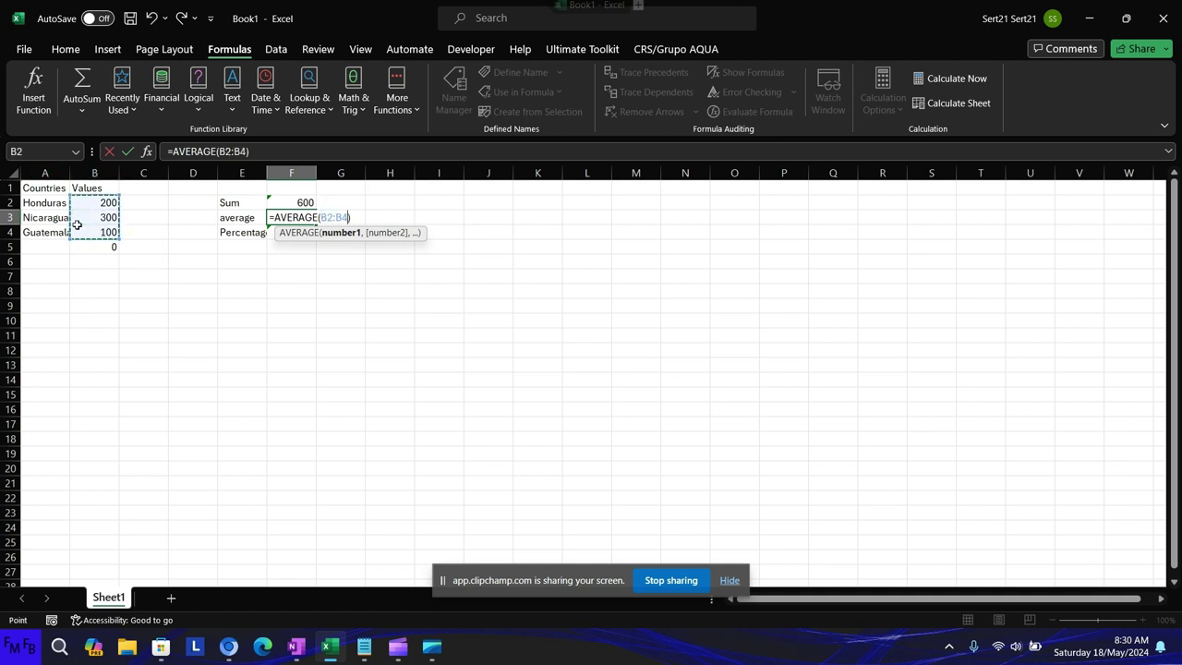
{"action": "key", "text": "Return"}
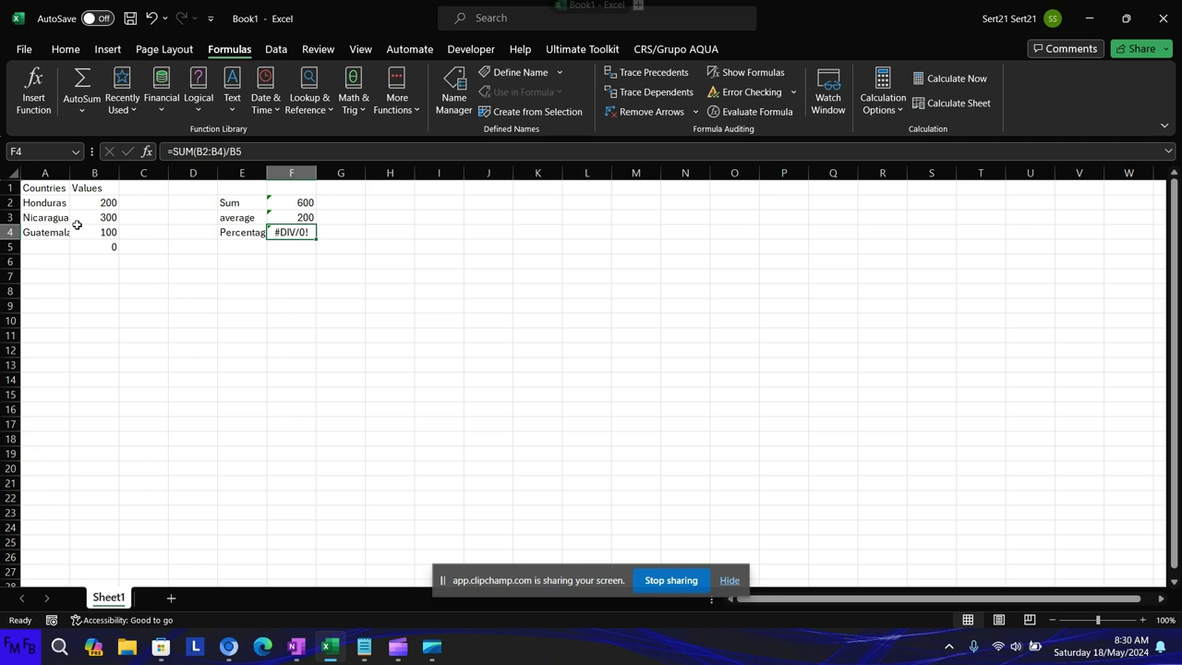
{"action": "key", "text": "Up"}
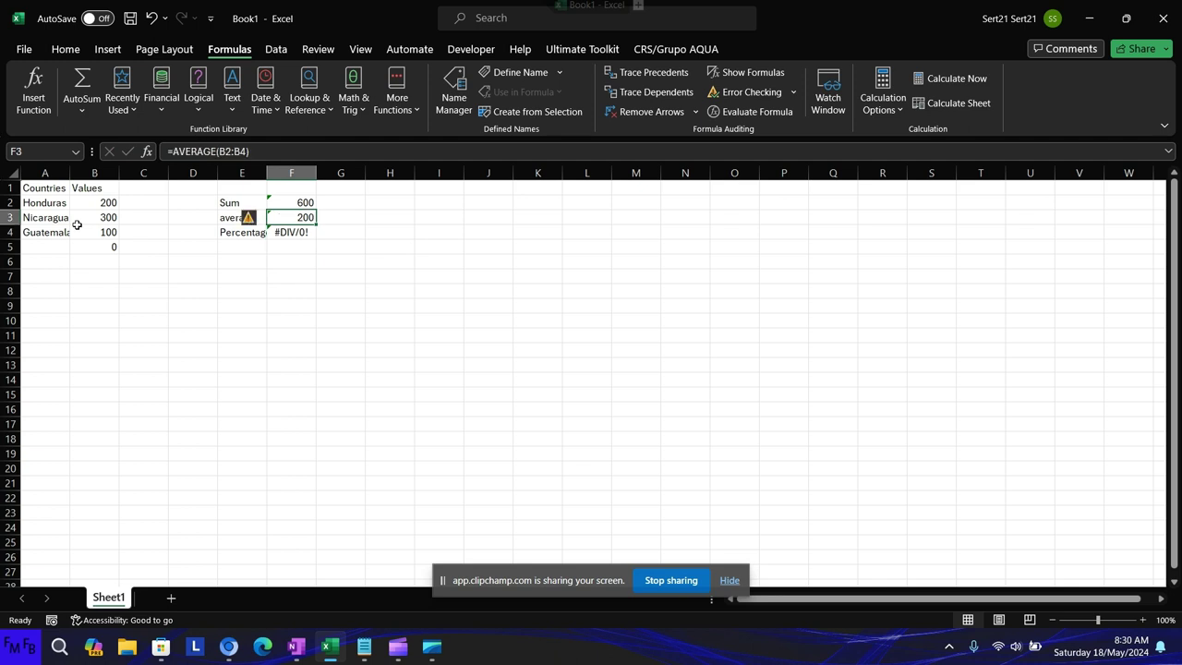
Demonstrate the #REF! error by deleting column B, then undo the deletion.
{"action": "left_click", "coordinate": [108, 173]}
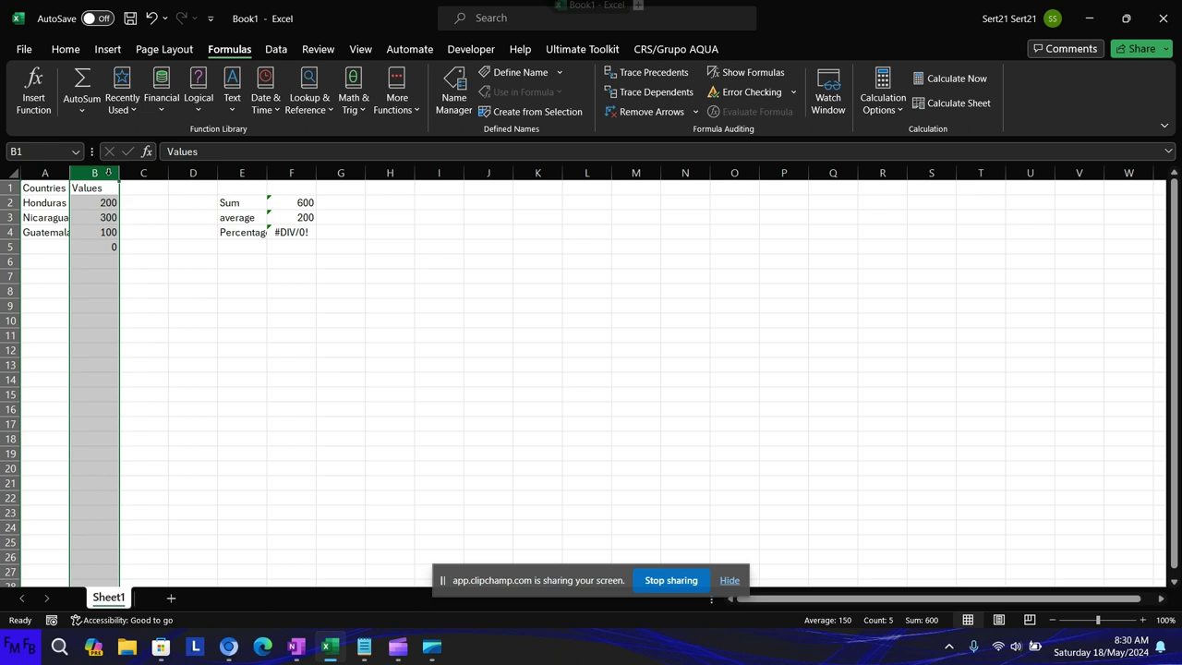
{"action": "key", "text": "ctrl+minus"}
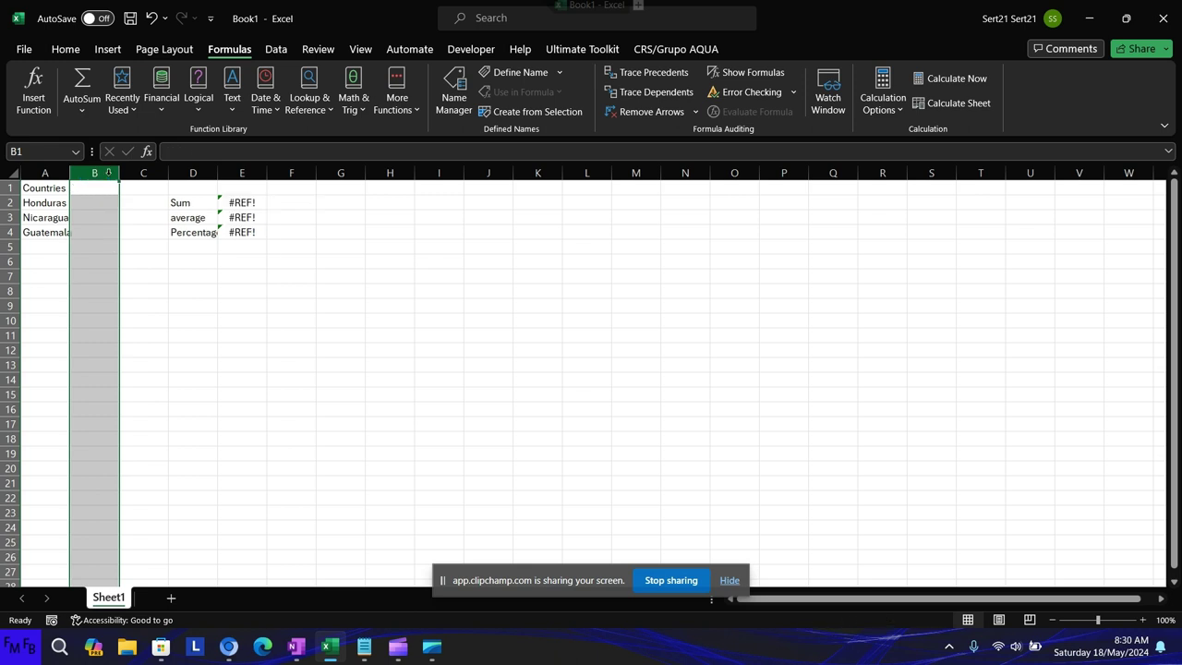
{"action": "key", "text": "ctrl+z"}
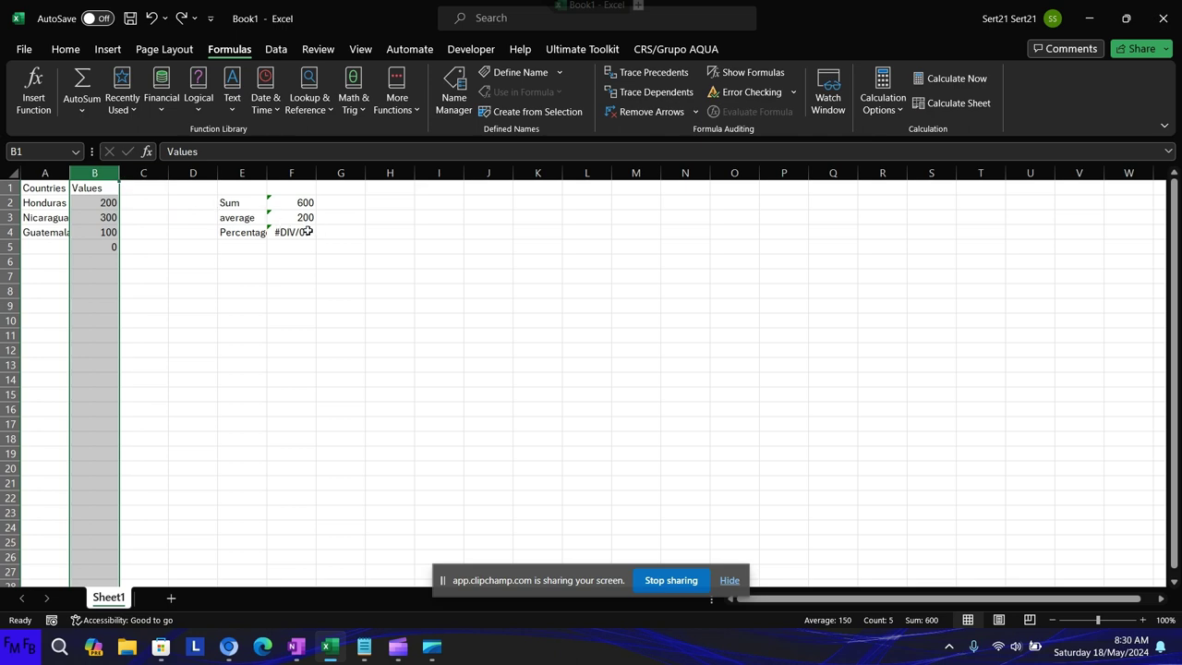
{"action": "key", "text": "alt+Tab"}
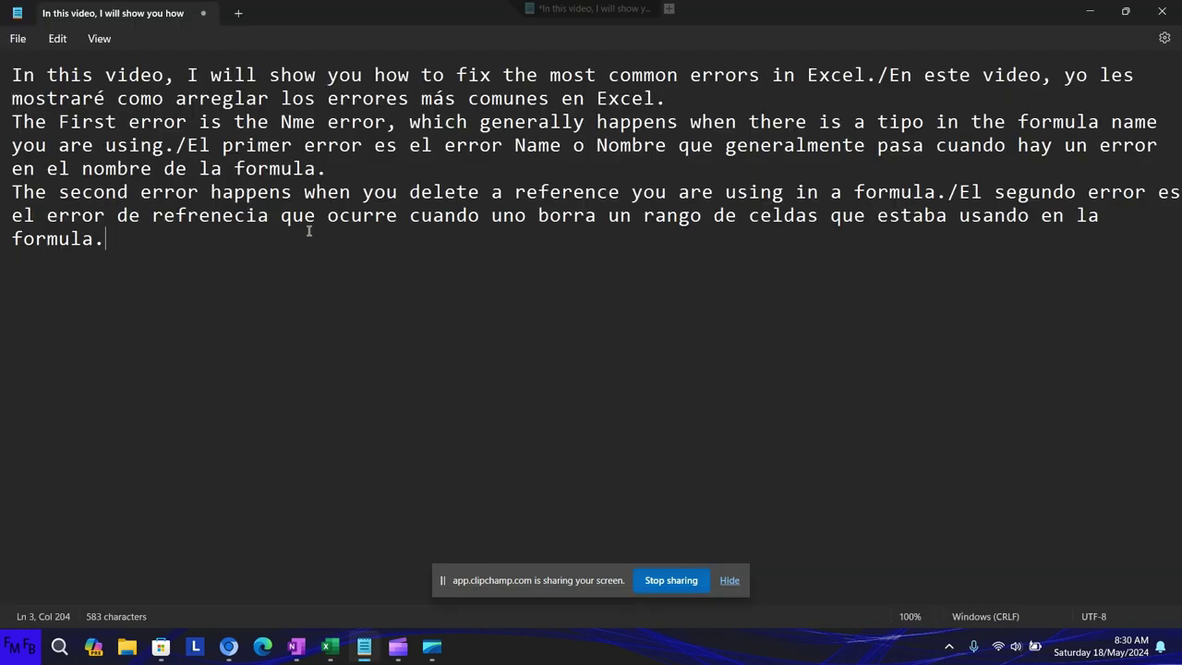
On line 4, type 'The last error is the div/0 error which happens when you divide a value by zero'.
{"action": "key", "text": "Return"}
{"action": "type", "text": "The la"}
{"action": "type", "text": "st error "}
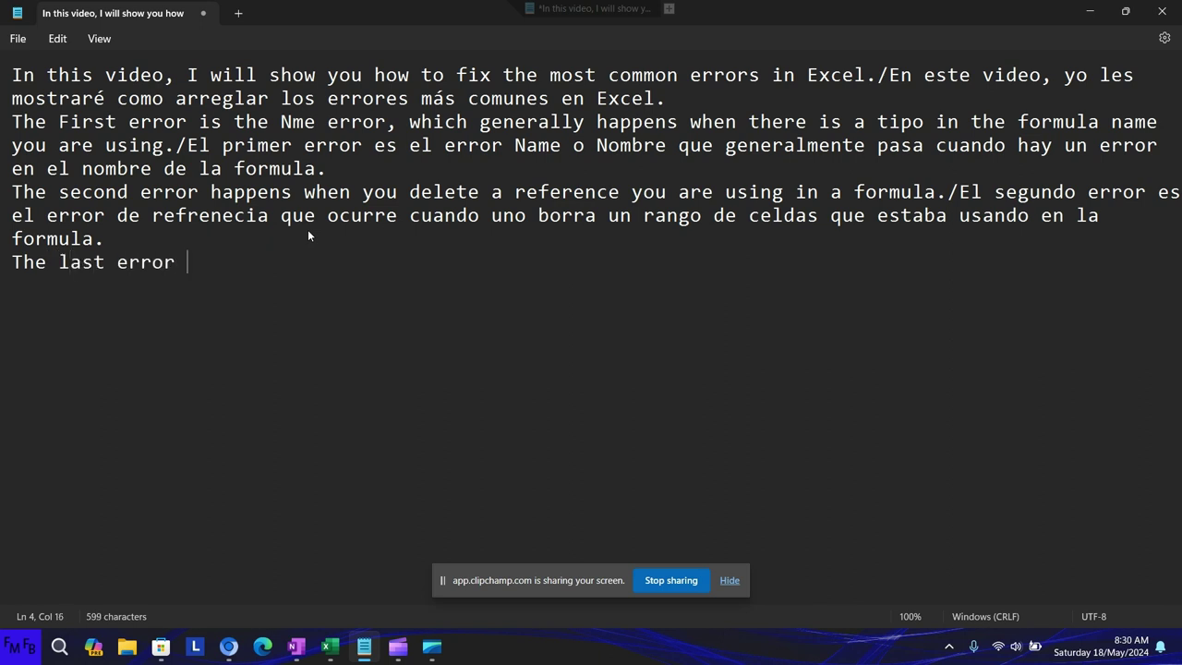
{"action": "type", "text": "is the "}
{"action": "type", "text": "div"}
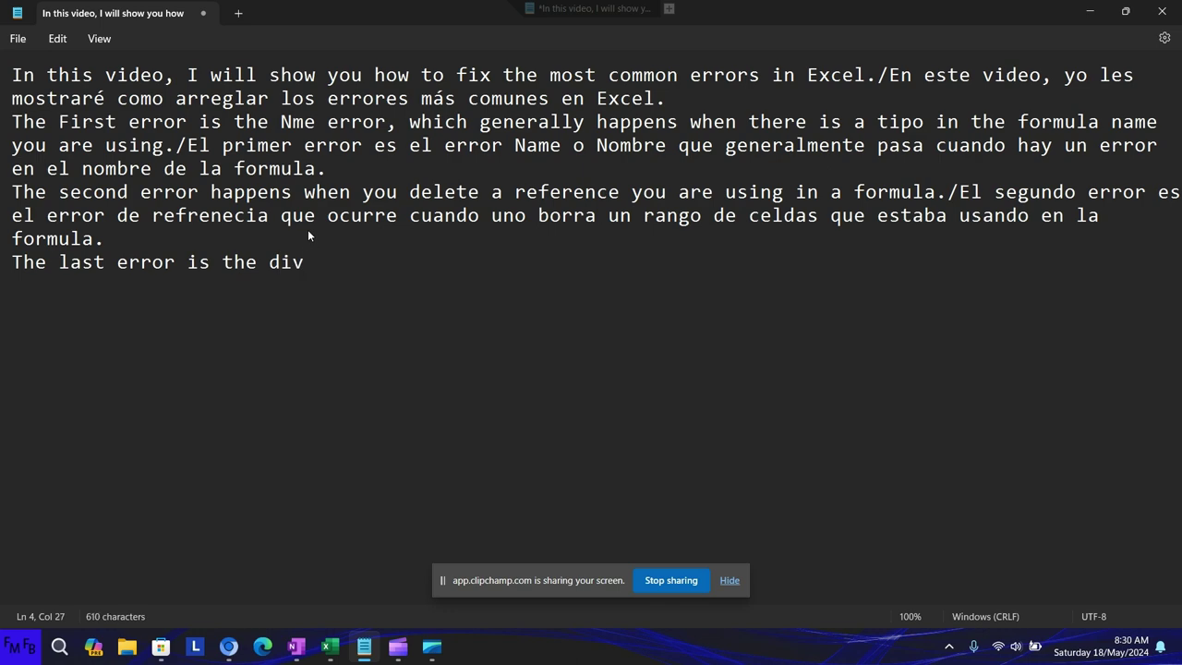
{"action": "key", "text": "alt+Tab"}
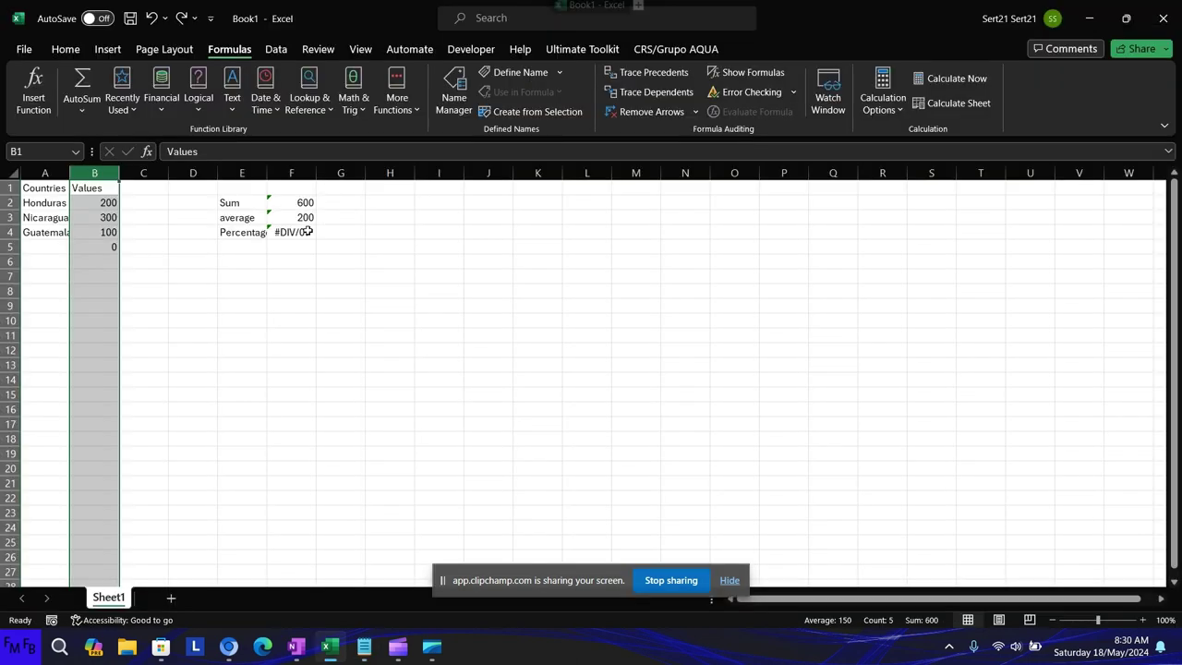
{"action": "key", "text": "alt+Tab"}
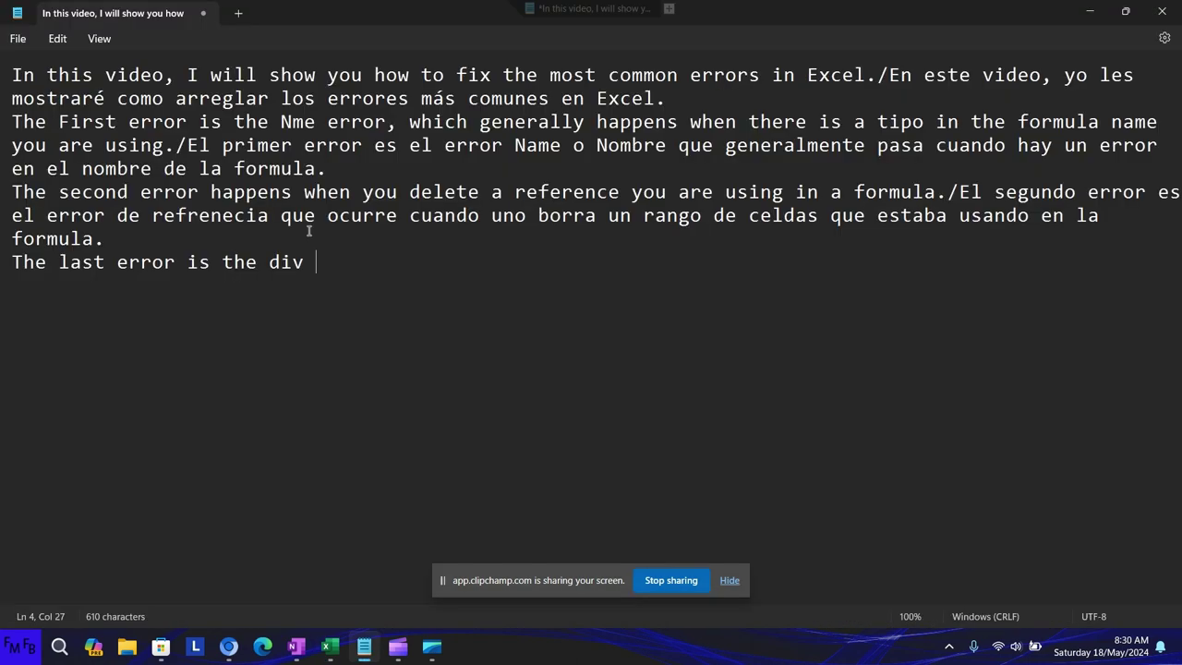
{"action": "key", "text": "BackSpace"}
{"action": "type", "text": "/"}
{"action": "type", "text": "0 error "}
{"action": "type", "text": "which "}
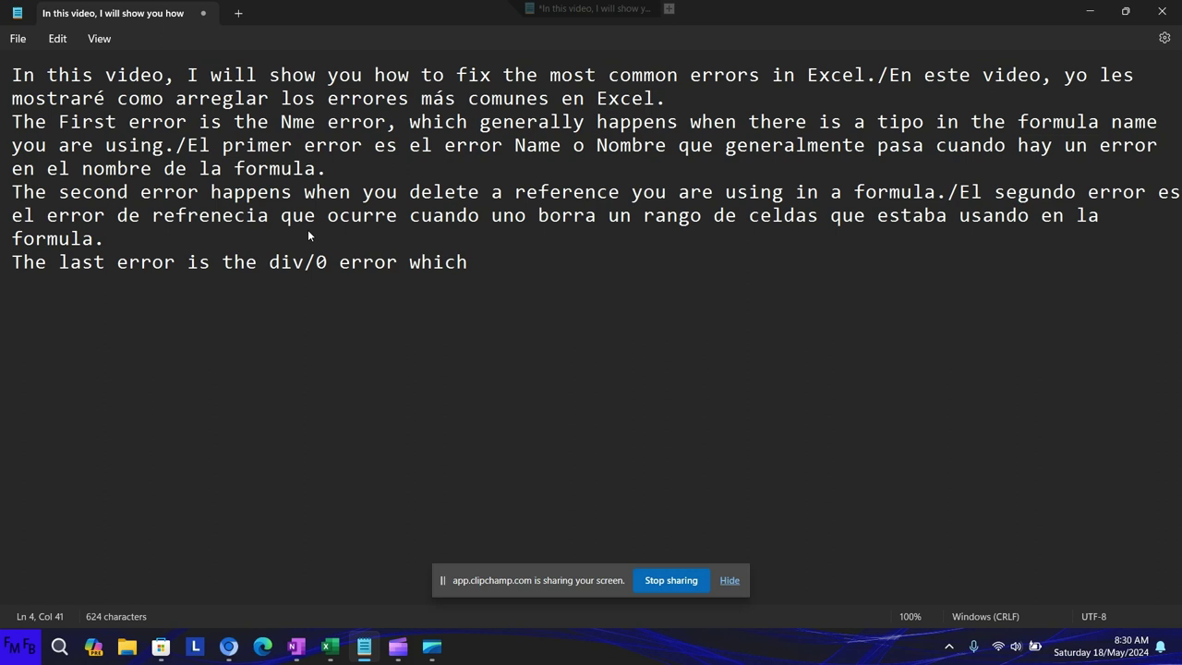
{"action": "type", "text": "happens w"}
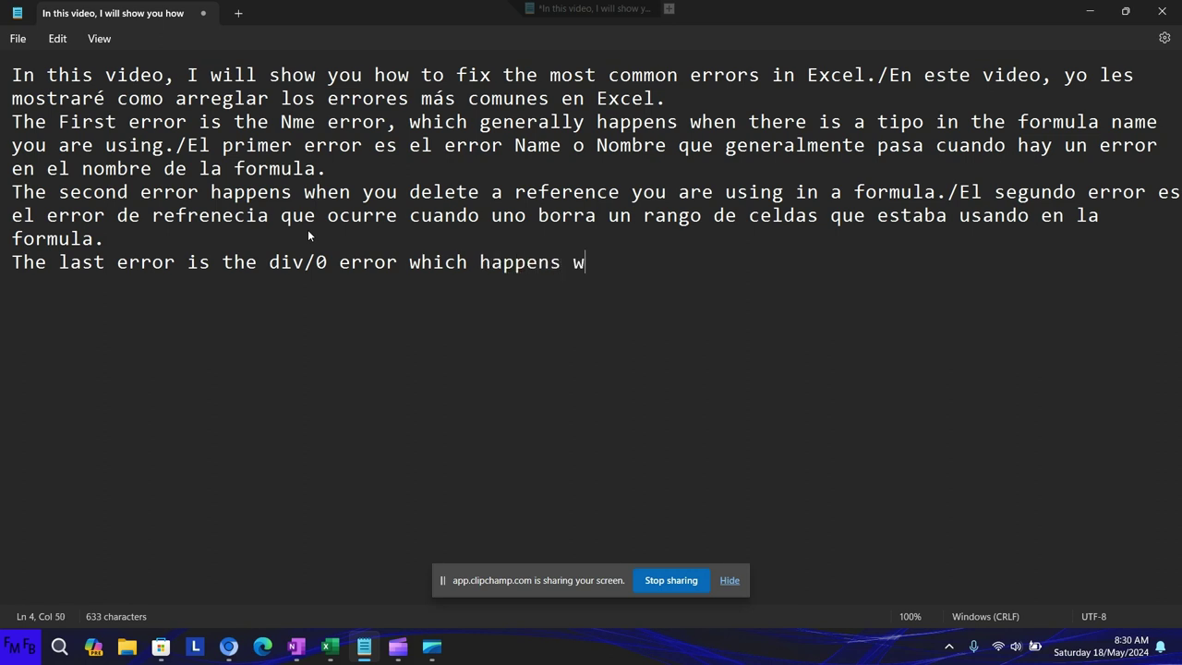
{"action": "type", "text": "hen "}
{"action": "type", "text": "you "}
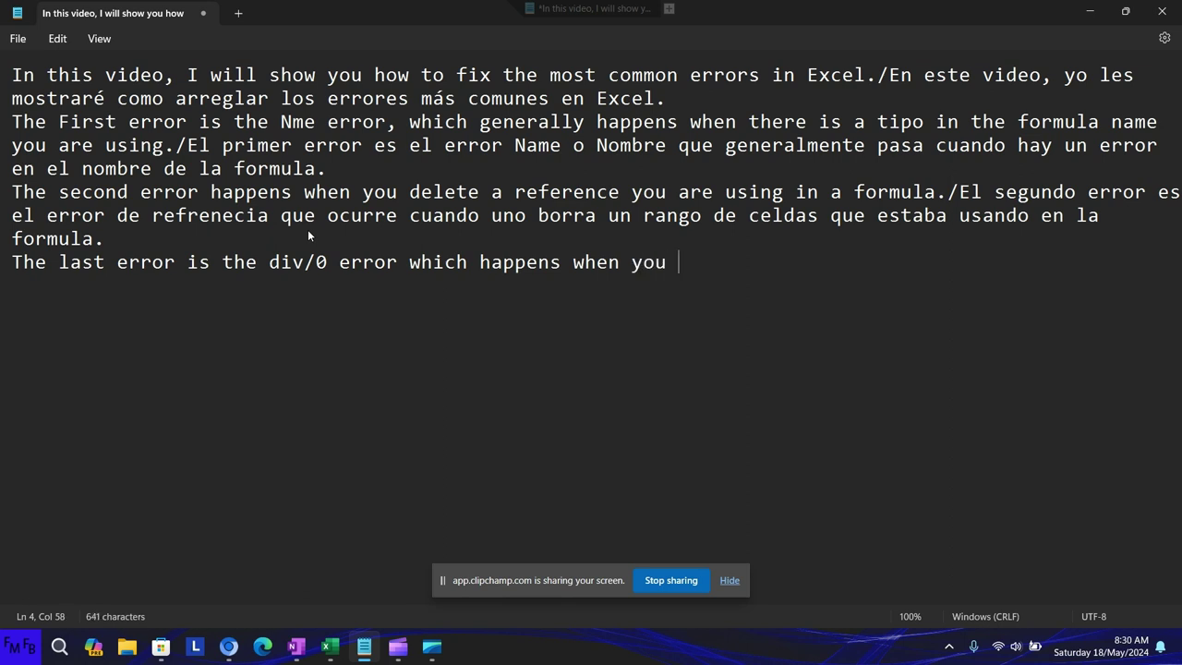
{"action": "type", "text": "divide "}
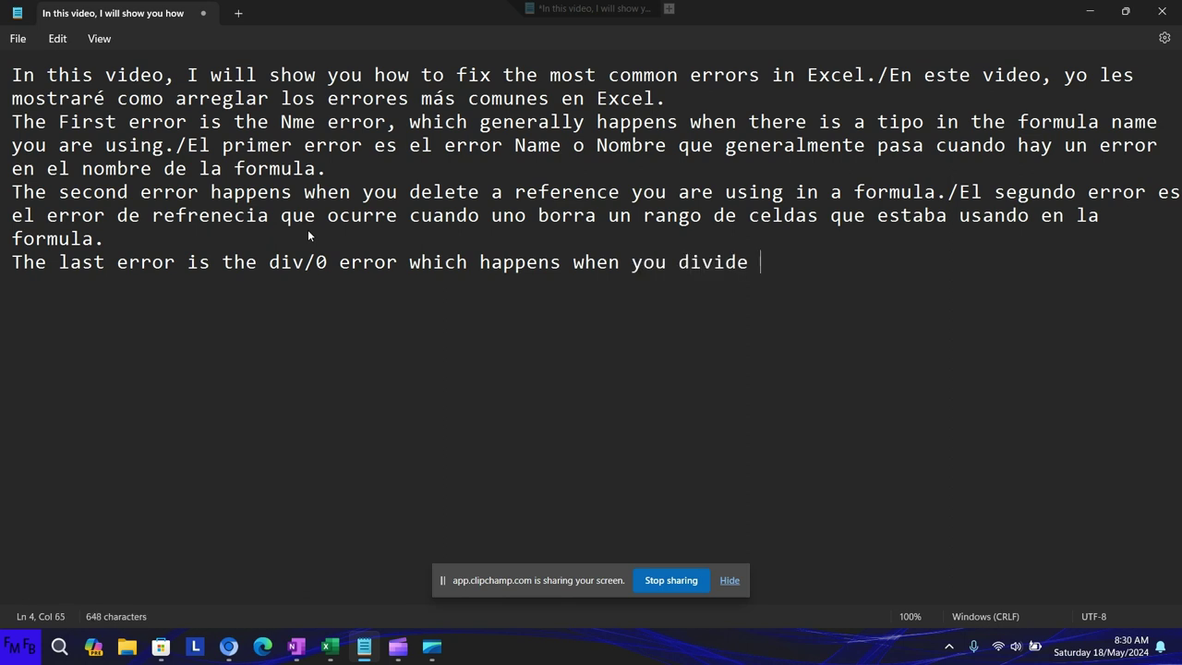
{"action": "type", "text": "a value b"}
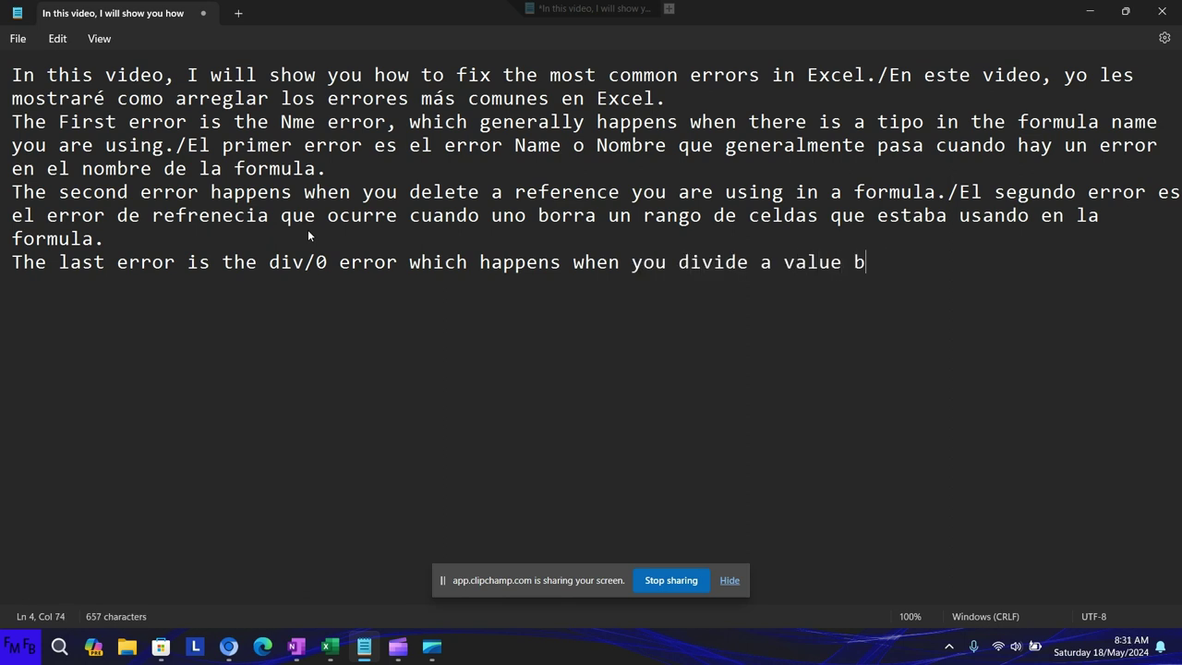
{"action": "type", "text": "y zer"}
{"action": "type", "text": "o"}
{"action": "type", "text": ","}
Append './El ultimo error es el de Div/0 que ocurre cuando se divide un valor por cero.'.
{"action": "key", "text": "BackSpace"}
{"action": "type", "text": "./ "}
{"action": "type", "text": "e"}
{"action": "key", "text": "BackSpace"}
{"action": "type", "text": "El u"}
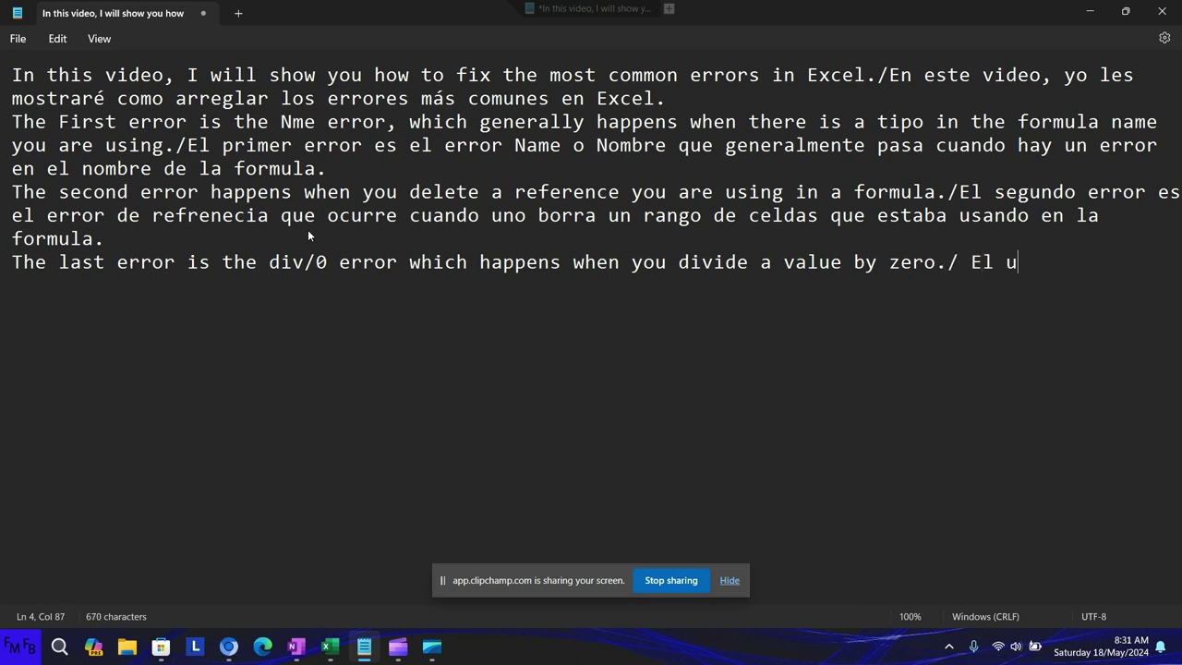
{"action": "type", "text": "ltimo error"}
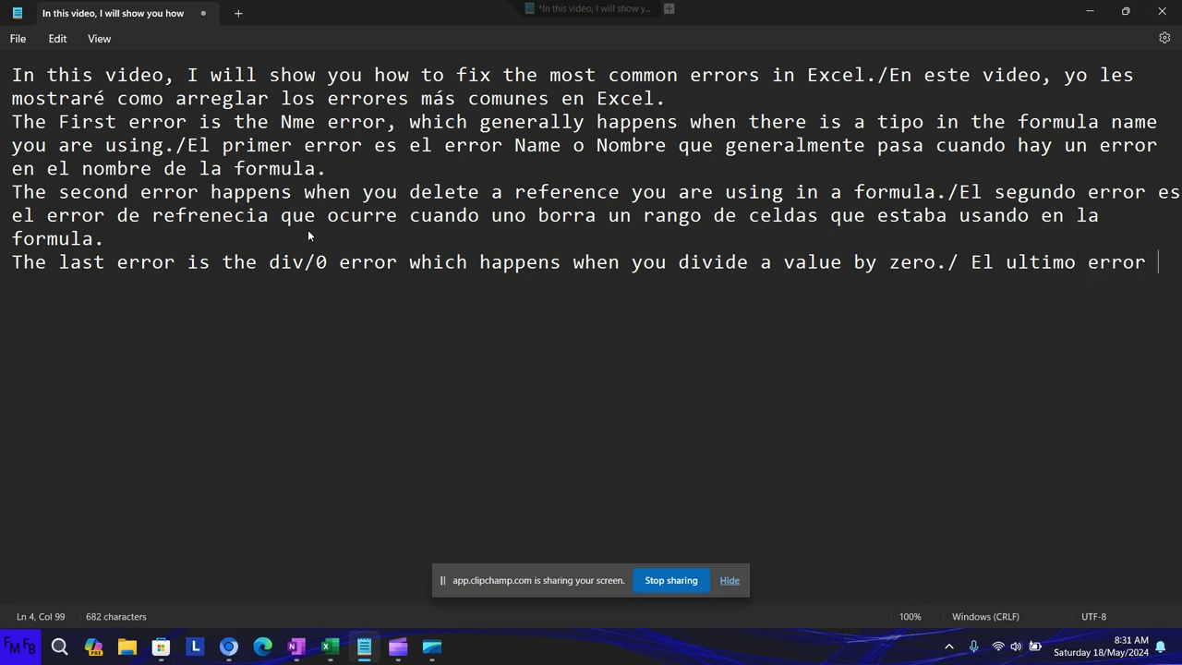
{"action": "type", "text": " es el de"}
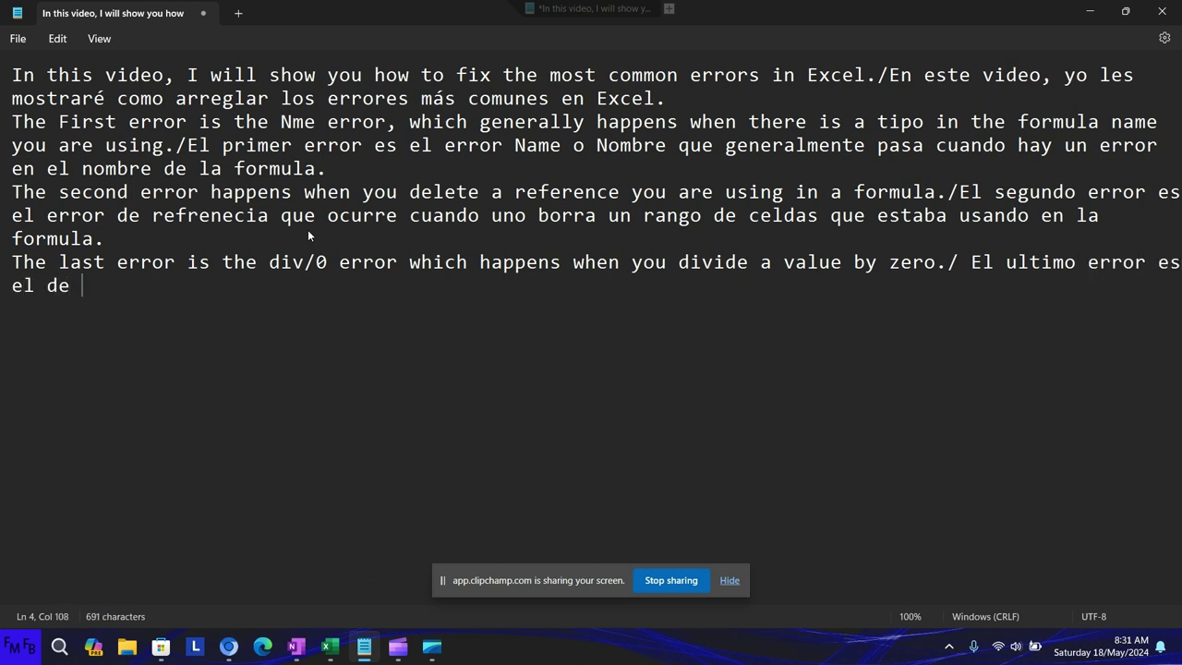
{"action": "type", "text": " Div"}
{"action": "type", "text": "/0 qu"}
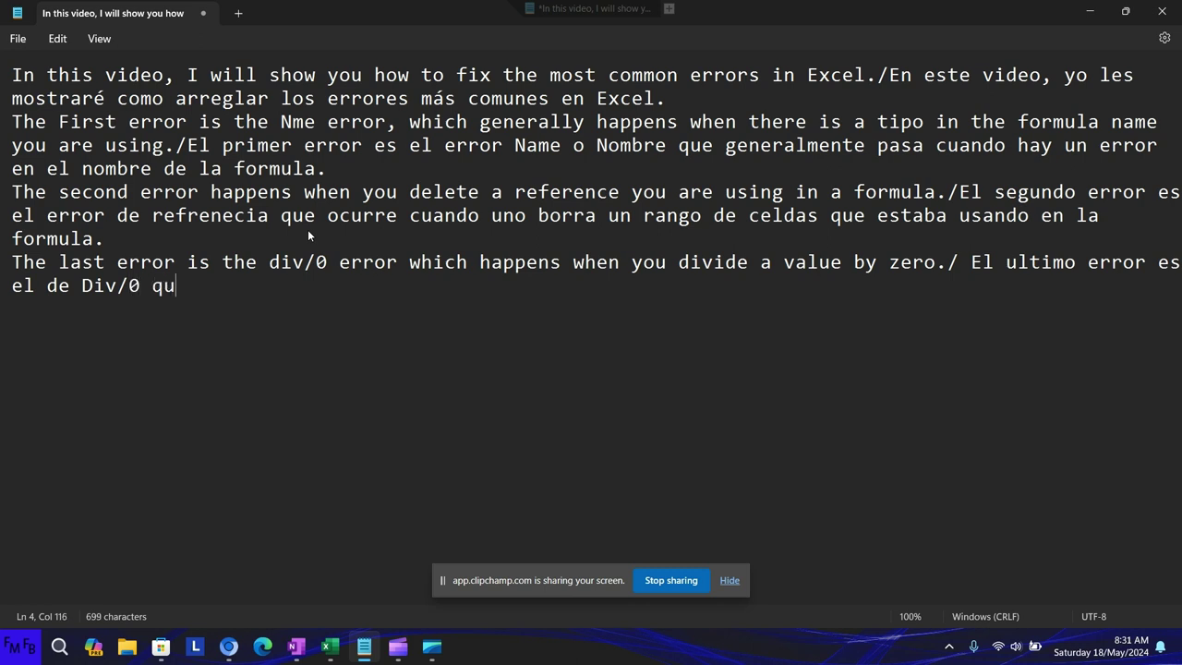
{"action": "type", "text": "e "}
{"action": "type", "text": "ocurre "}
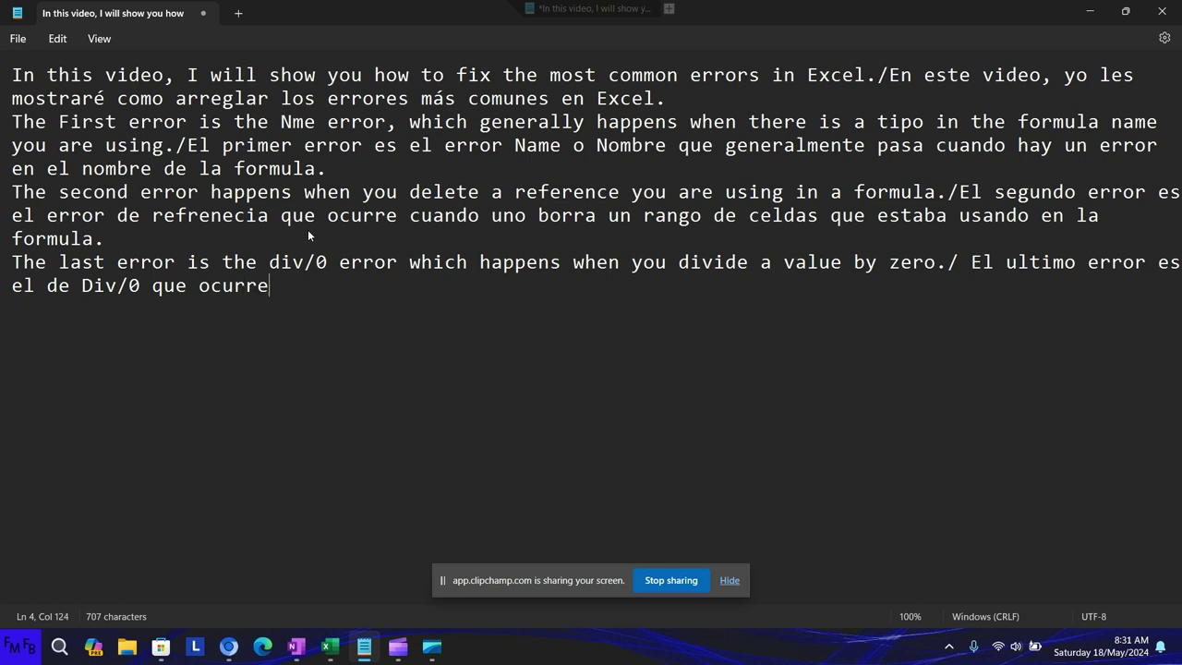
{"action": "type", "text": "cuando "}
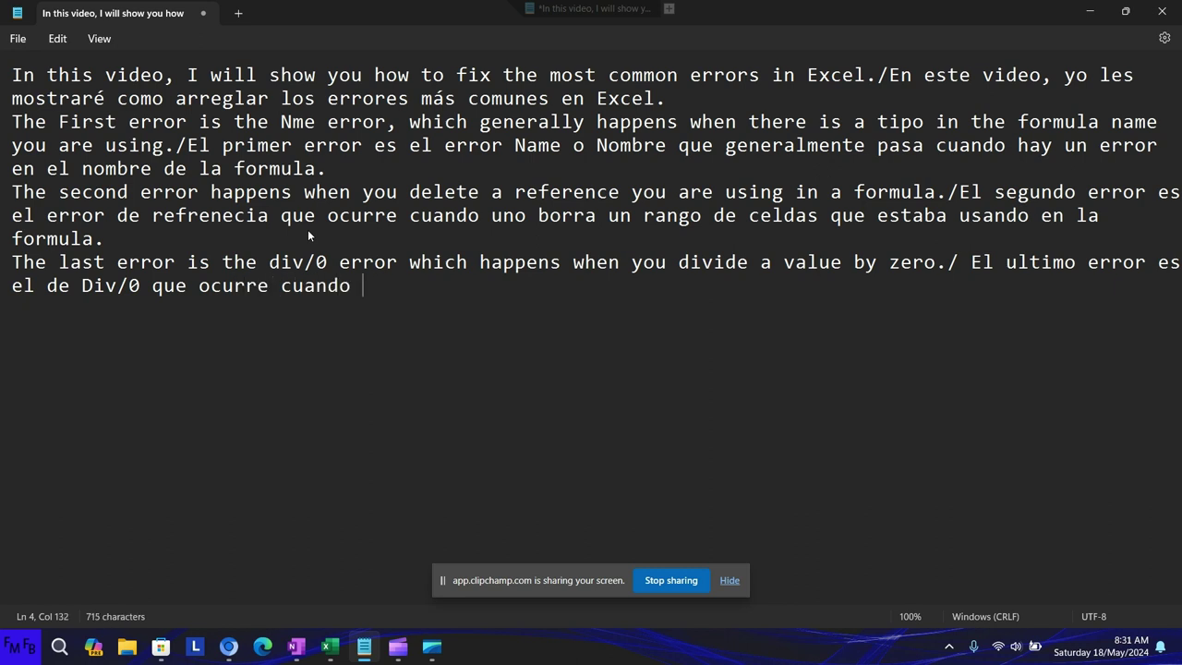
{"action": "type", "text": "se divide"}
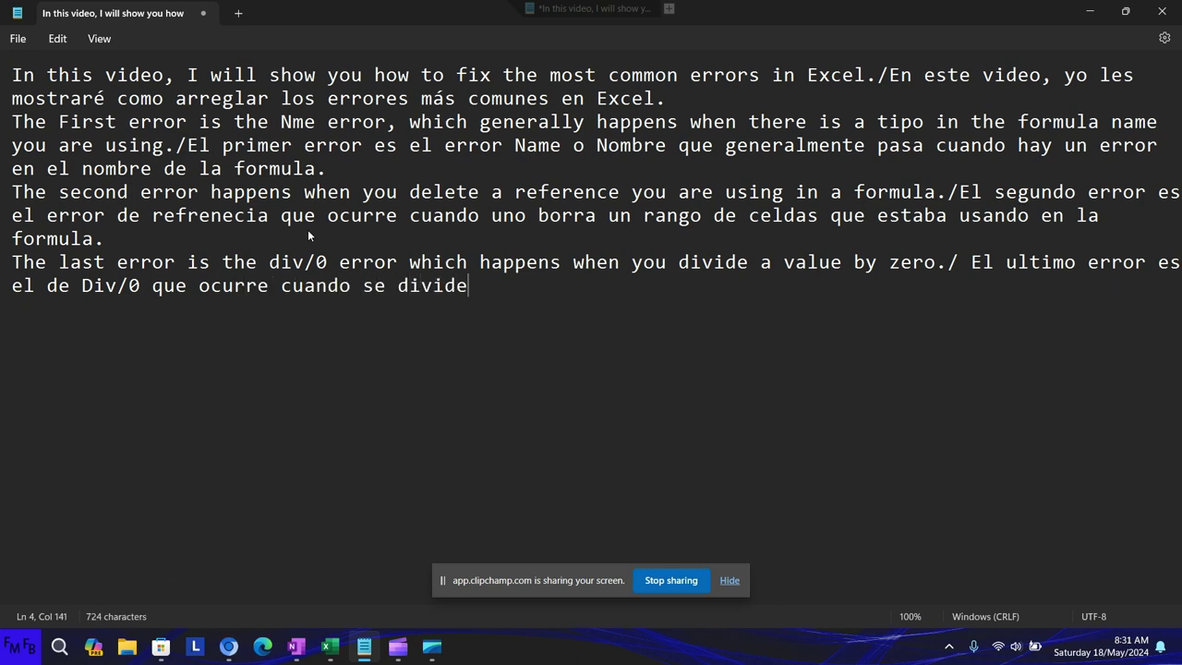
{"action": "type", "text": " un valor "}
{"action": "type", "text": "por "}
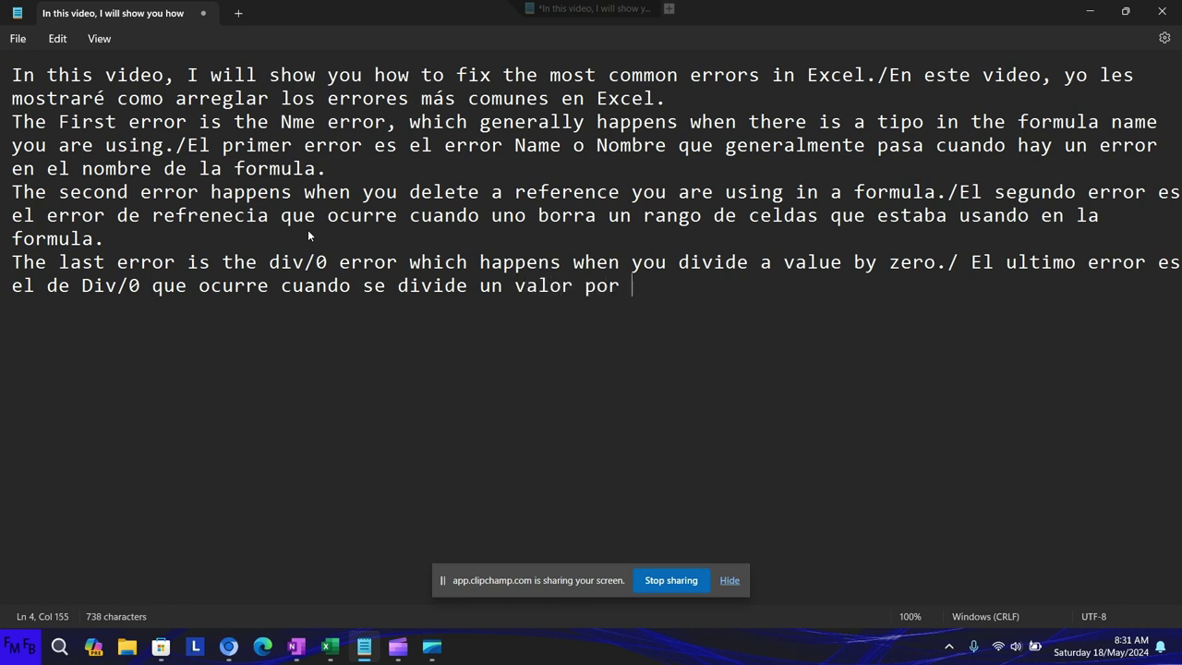
{"action": "type", "text": "cero."}
{"action": "key", "text": "alt+Tab"}
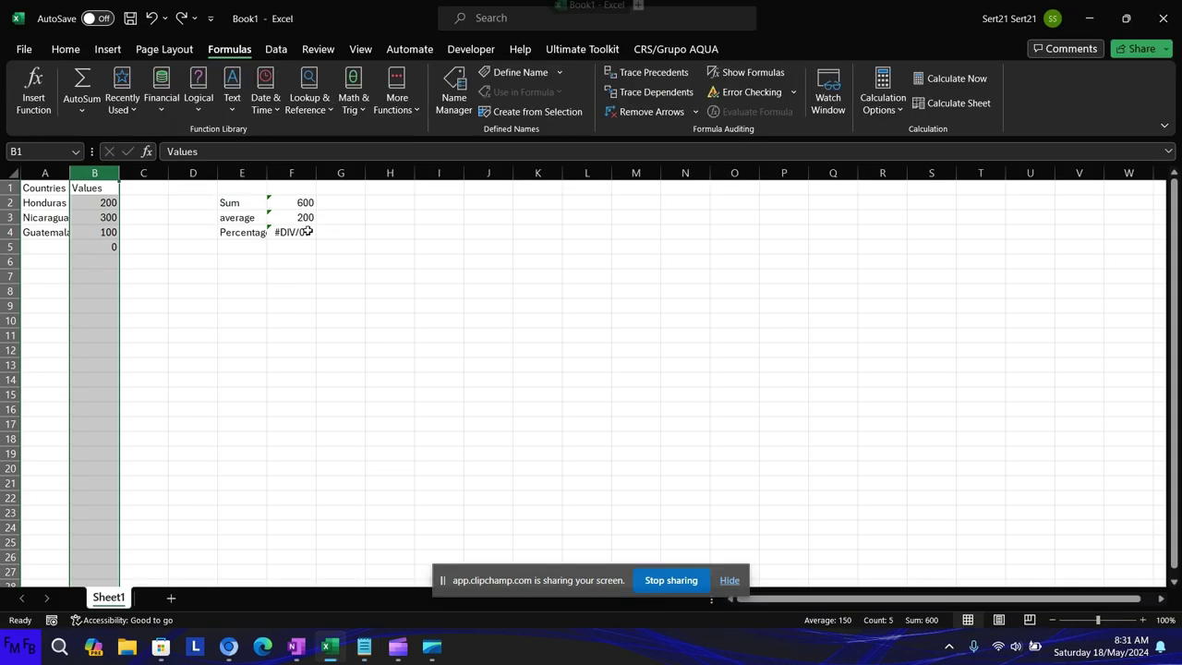
Inspect the percentage formula in F4, =SUM(B2:B4)/B5, without changing it.
{"action": "key", "text": "Down"}
{"action": "key", "text": "Down"}
{"action": "key", "text": "Down"}
{"action": "key", "text": "Right"}
{"action": "key", "text": "Right"}
{"action": "key", "text": "Right"}
{"action": "key", "text": "Right"}
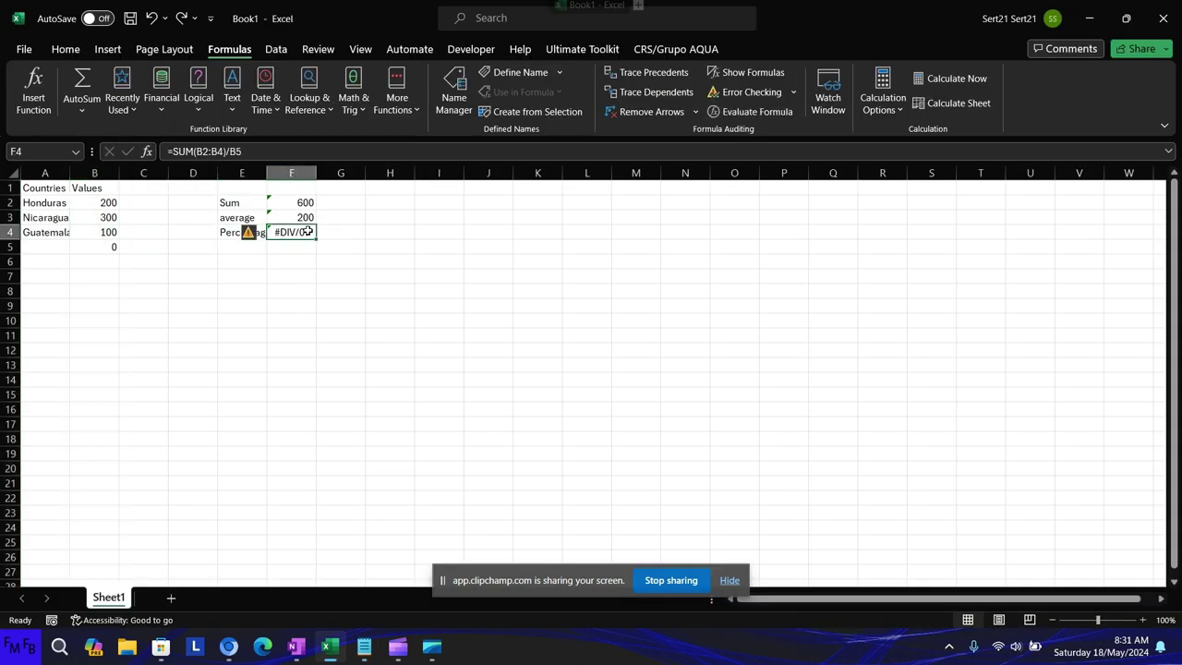
{"action": "key", "text": "F2"}
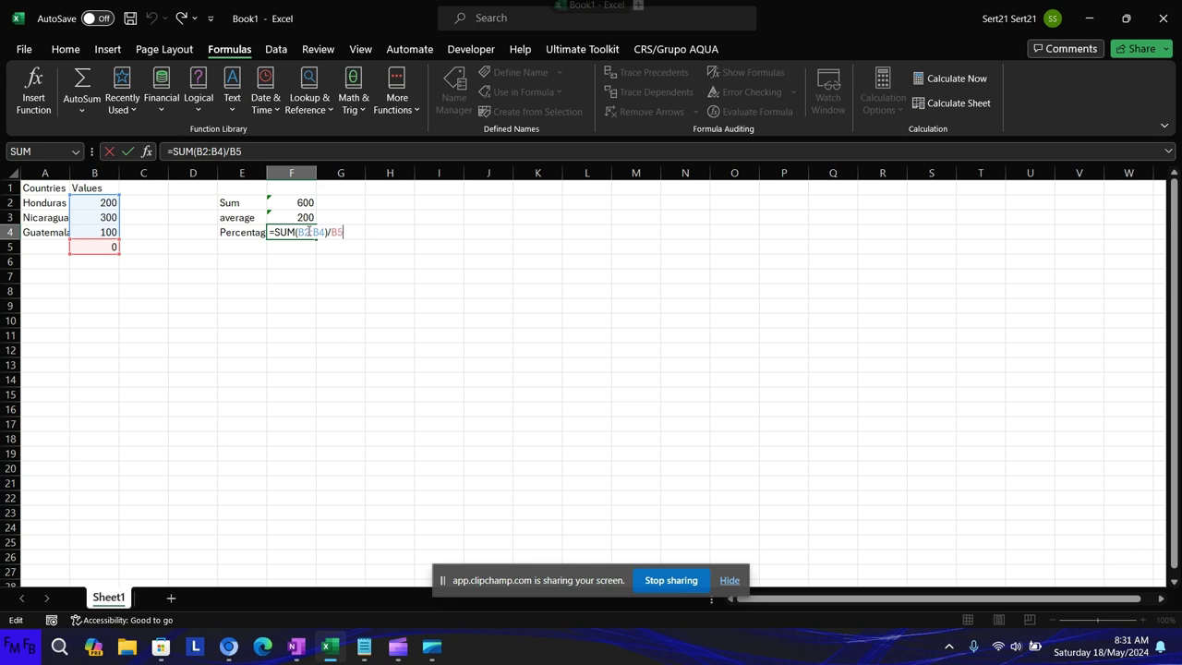
{"action": "key", "text": "Escape"}
Replace the zero divisor in B5 so F4 recalculates to 150.
{"action": "left_click", "coordinate": [112, 247]}
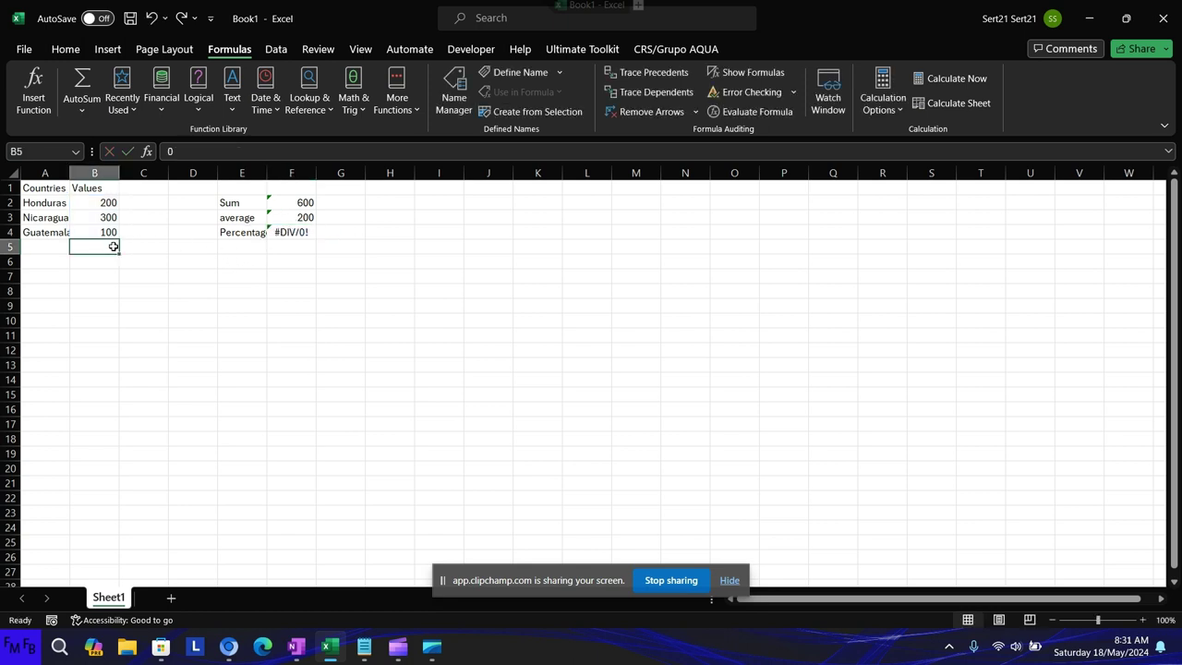
{"action": "type", "text": "2"}
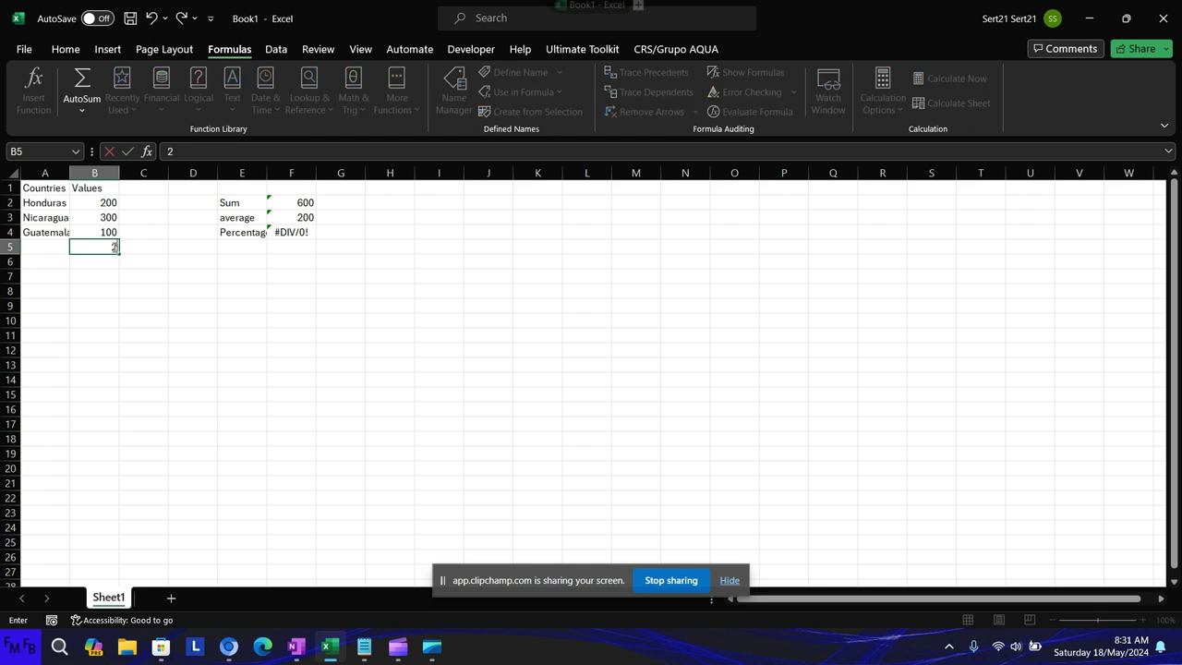
{"action": "key", "text": "Return"}
{"action": "left_click", "coordinate": [113, 247]}
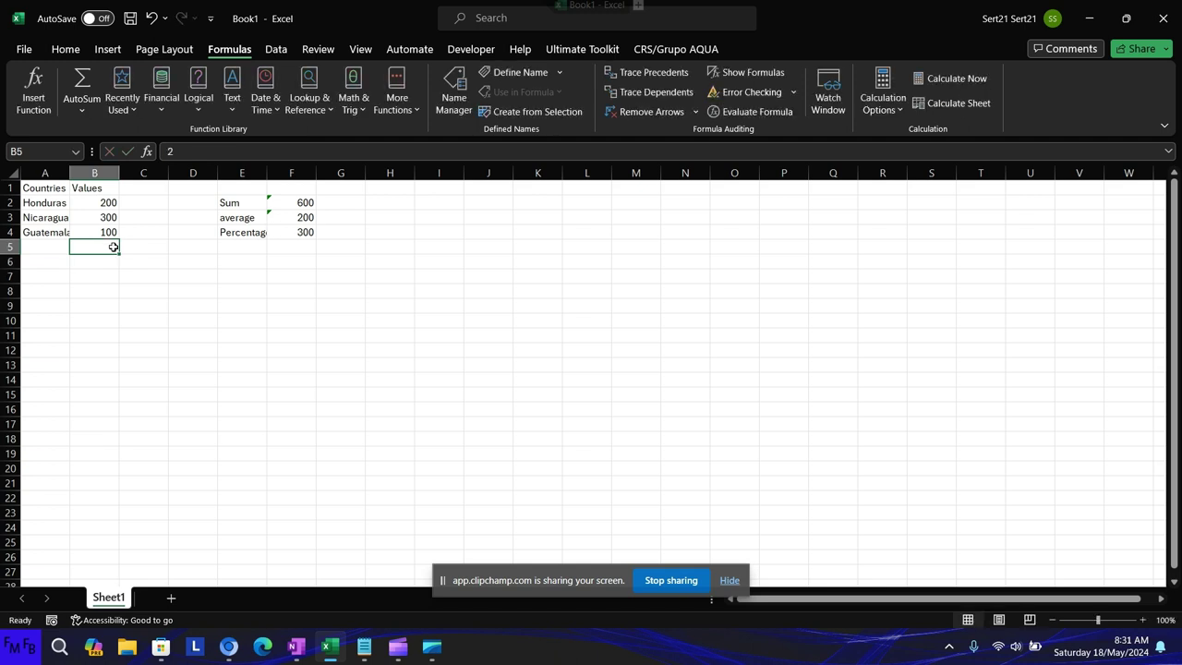
{"action": "type", "text": "0"}
{"action": "key", "text": "Return"}
{"action": "left_click", "coordinate": [113, 247]}
{"action": "key", "text": "BackSpace"}
{"action": "key", "text": "Return"}
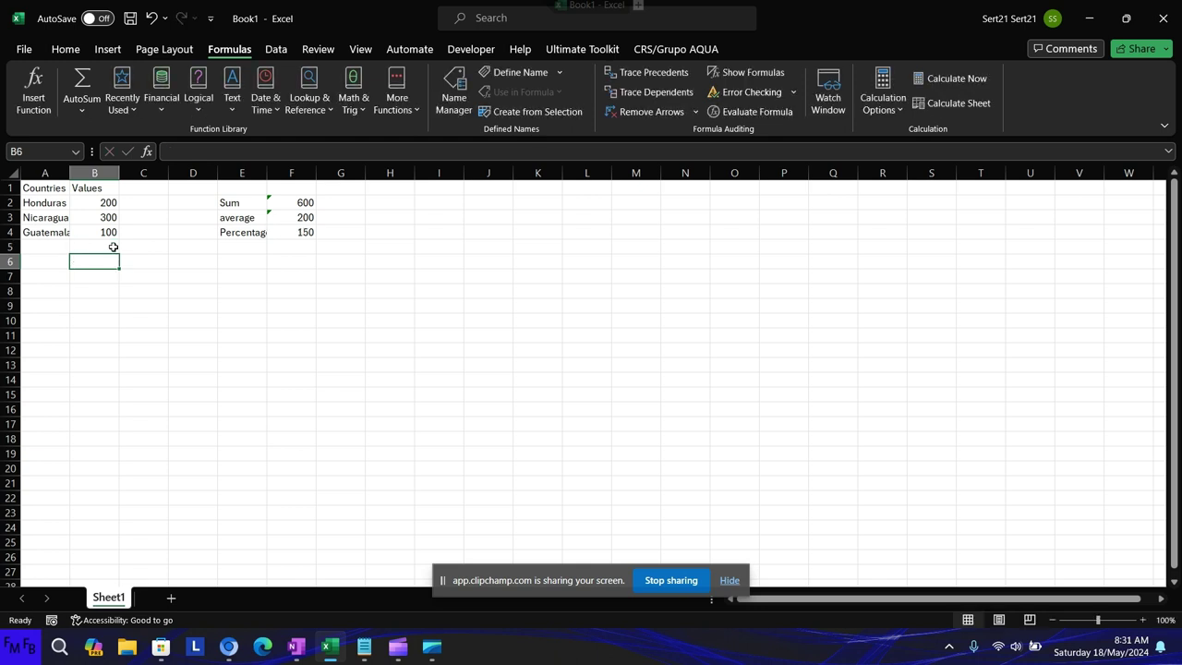